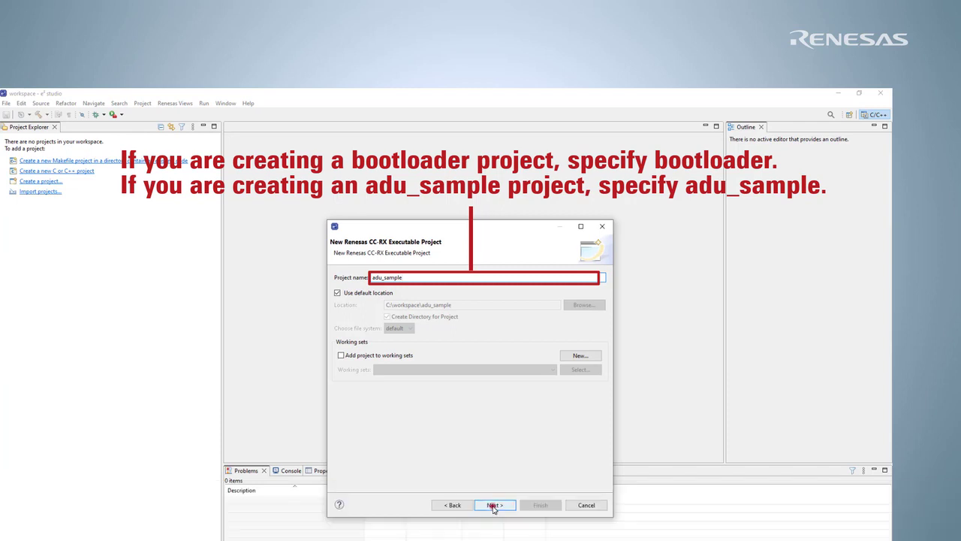
- Set the new project's RTOS to Azure RTOS and list the downloadable Azure RTOS versions
{"action": "left_click", "coordinate": [491, 506]}
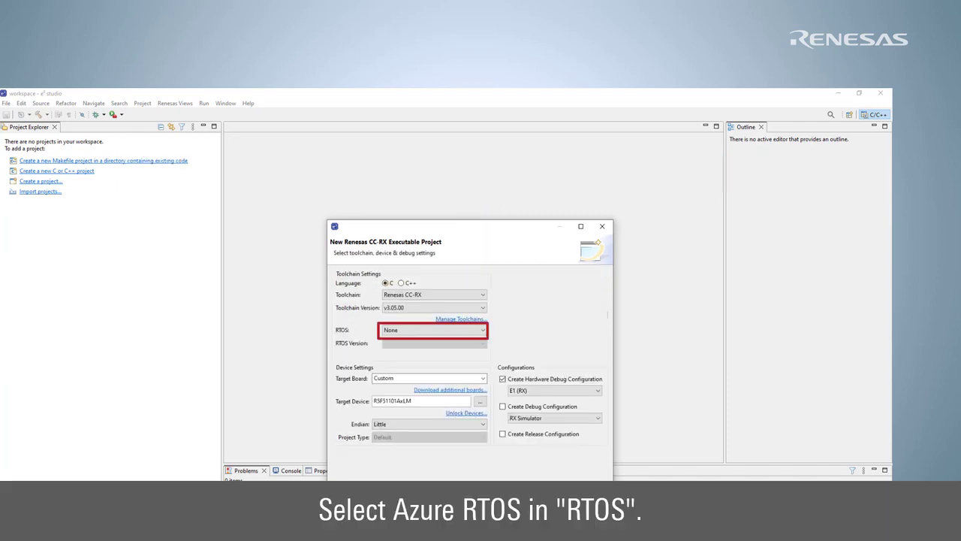
{"action": "left_click", "coordinate": [483, 331]}
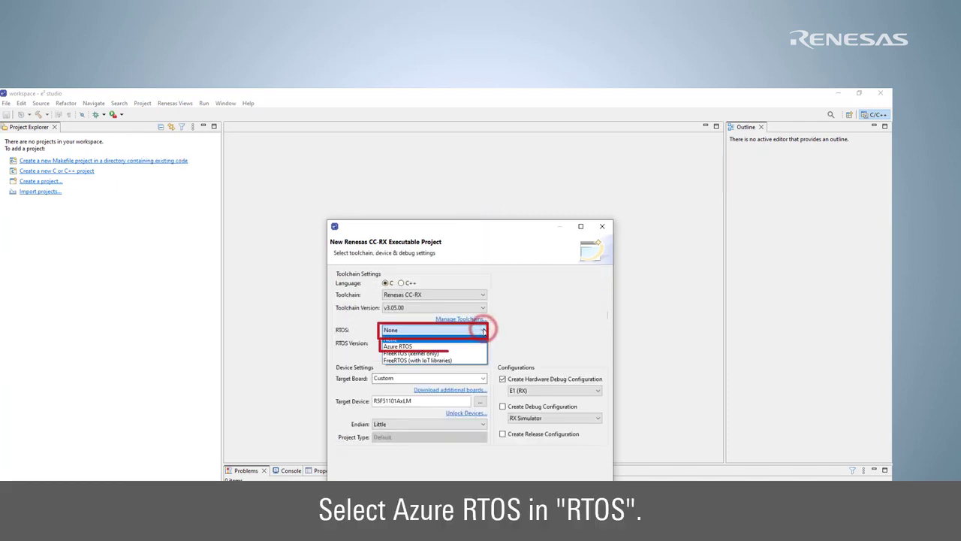
{"action": "left_click", "coordinate": [466, 345]}
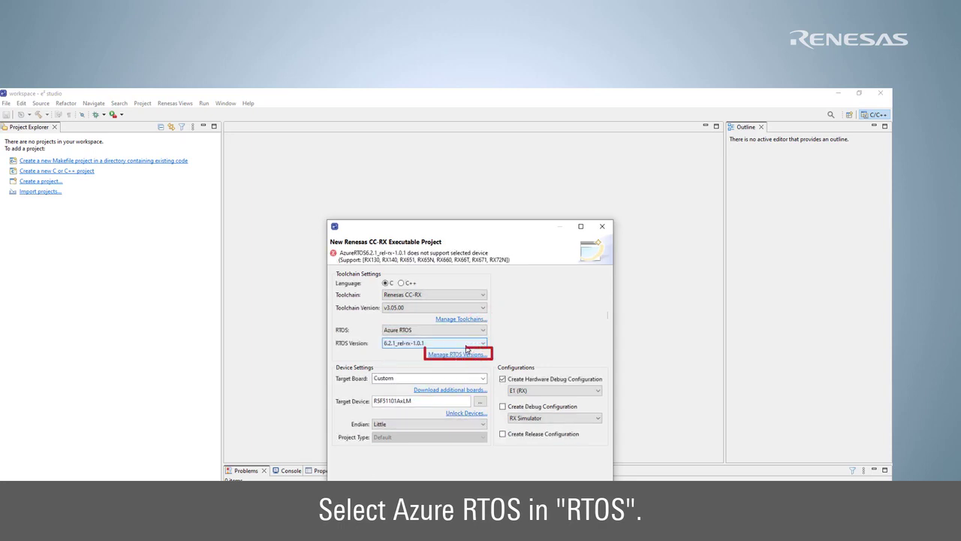
{"action": "left_click", "coordinate": [464, 356]}
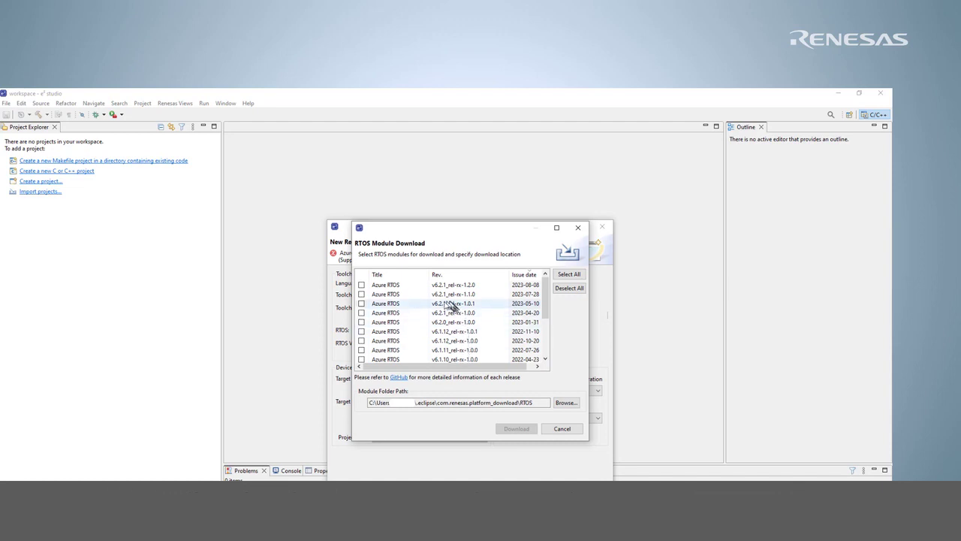
- Download Azure RTOS v6.2.1_rel-rx-1.0.1, accepting the Microsoft license agreement
{"action": "left_click", "coordinate": [362, 303]}
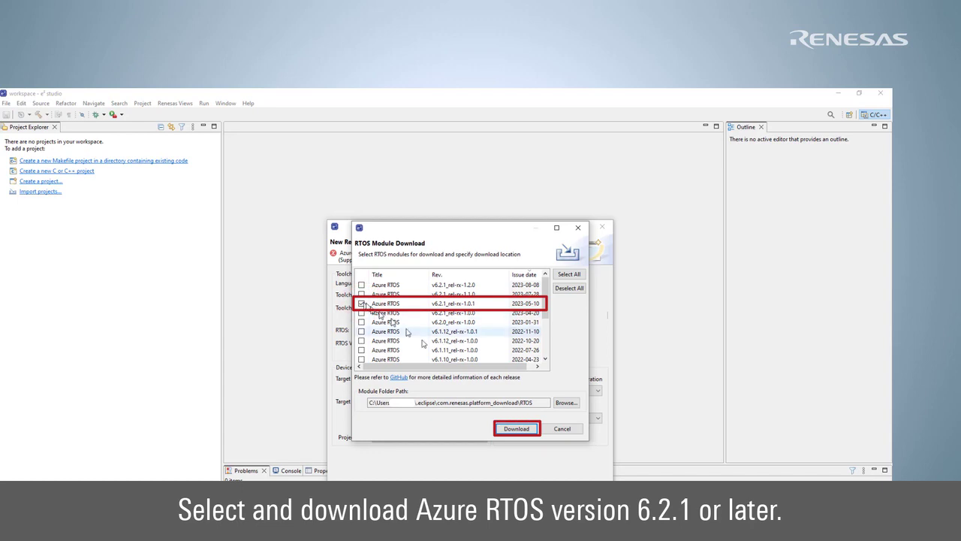
{"action": "left_click", "coordinate": [518, 429]}
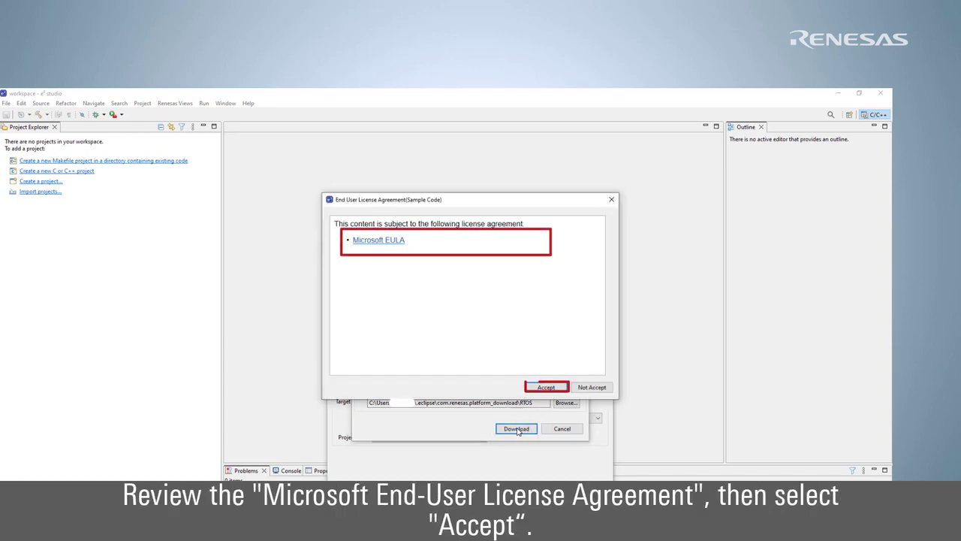
{"action": "left_click", "coordinate": [546, 386]}
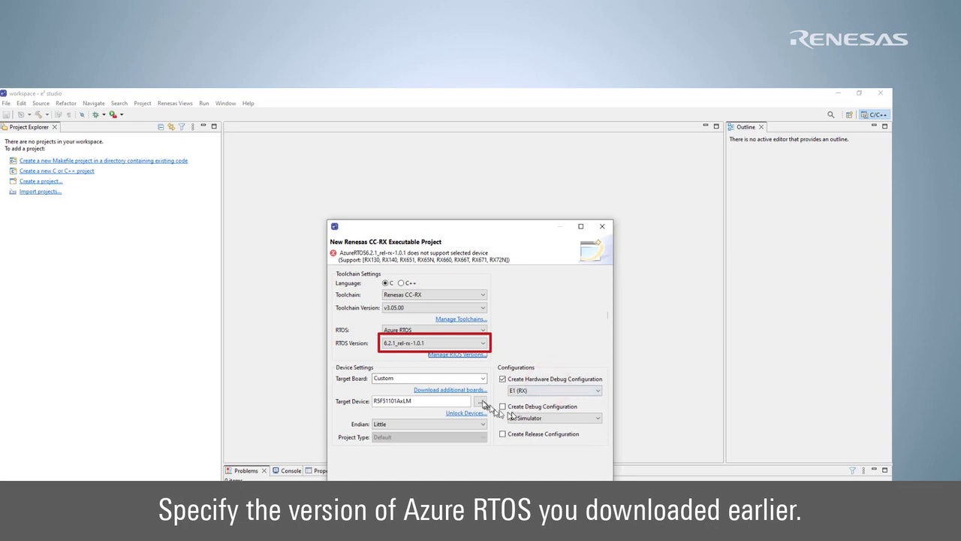
- Select CK-RX65N as the target board and continue to the Coding Assistant page
{"action": "left_click", "coordinate": [482, 378]}
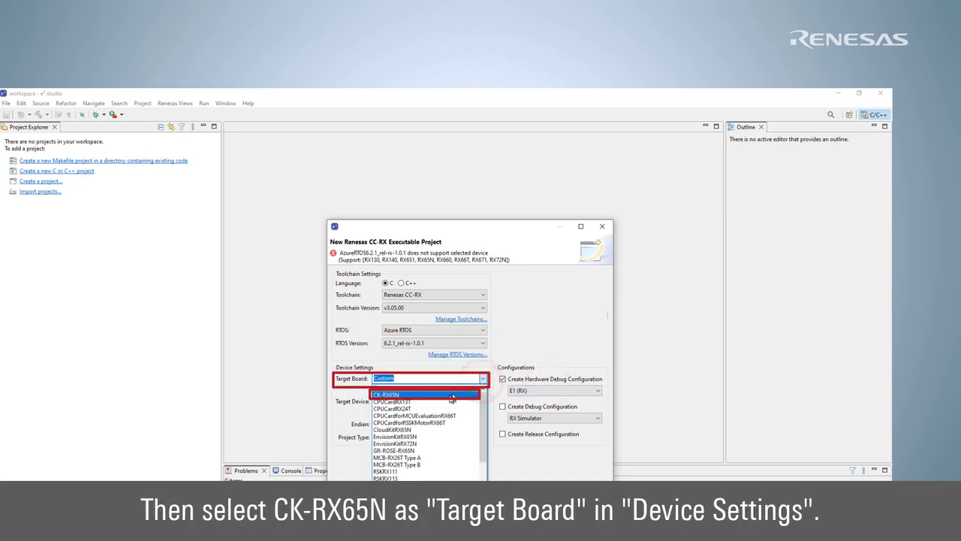
{"action": "left_click", "coordinate": [450, 394]}
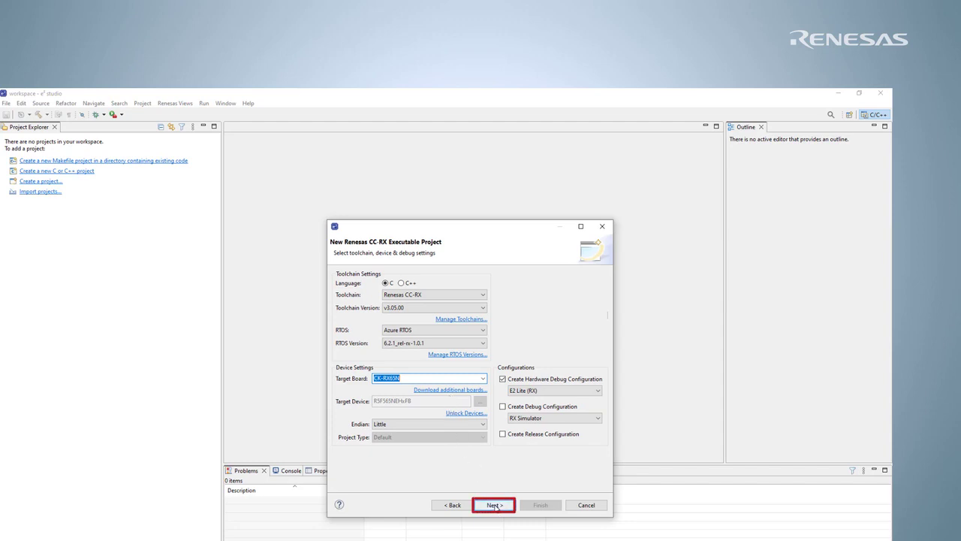
{"action": "left_click", "coordinate": [495, 506]}
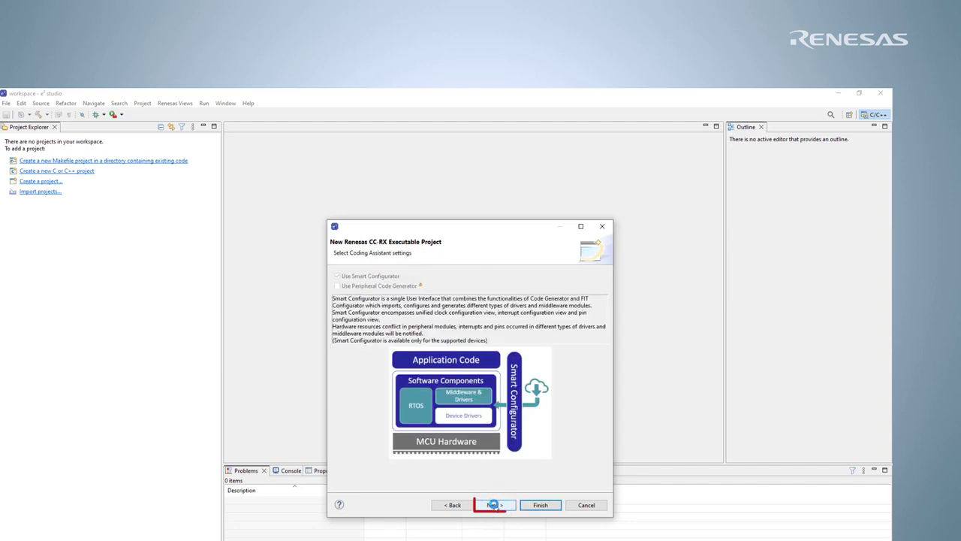
- Pick the Azure Device Update (ADU) sample project and advance to the adu_sample summary
{"action": "left_click", "coordinate": [493, 504]}
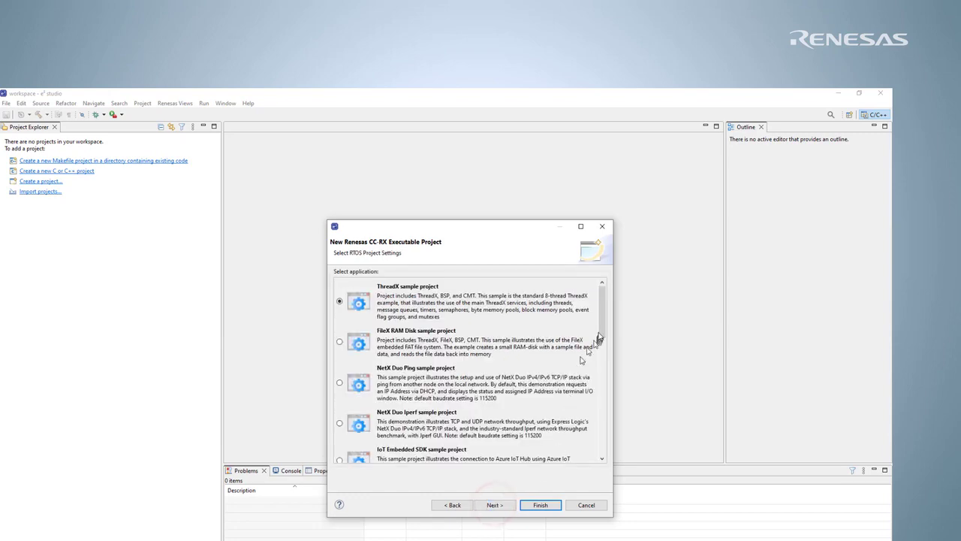
{"action": "left_click_drag", "start_coordinate": [601, 328], "coordinate": [614, 470]}
{"action": "left_click", "coordinate": [452, 422]}
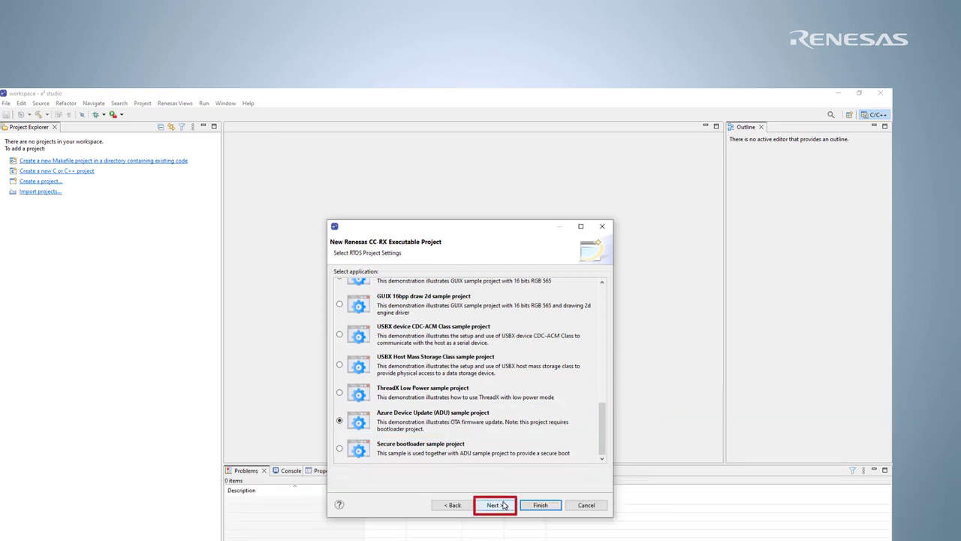
{"action": "left_click", "coordinate": [494, 505]}
{"action": "left_click", "coordinate": [496, 505]}
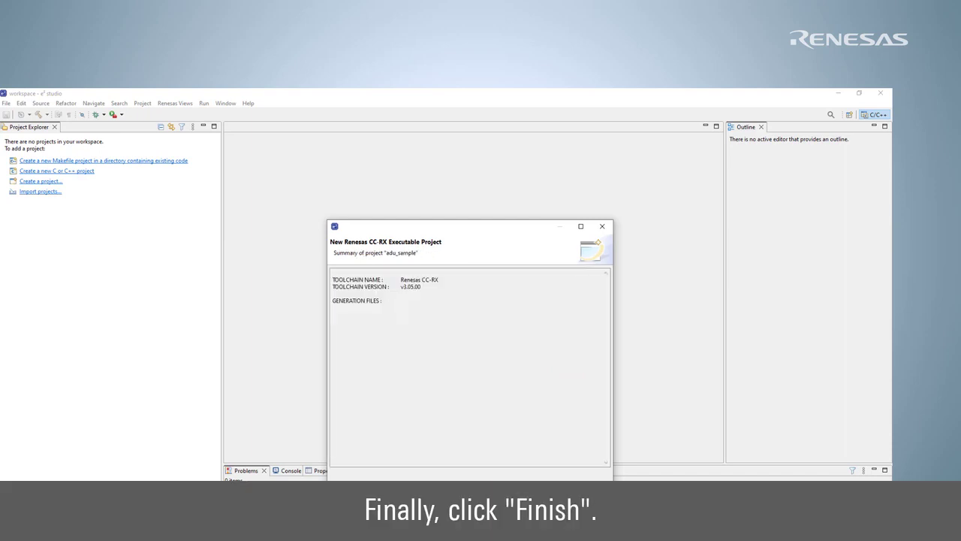
- Finish the wizard to generate adu_sample and open adu_sample.scfg in Smart Configurator
{"action": "left_click", "coordinate": [551, 504]}
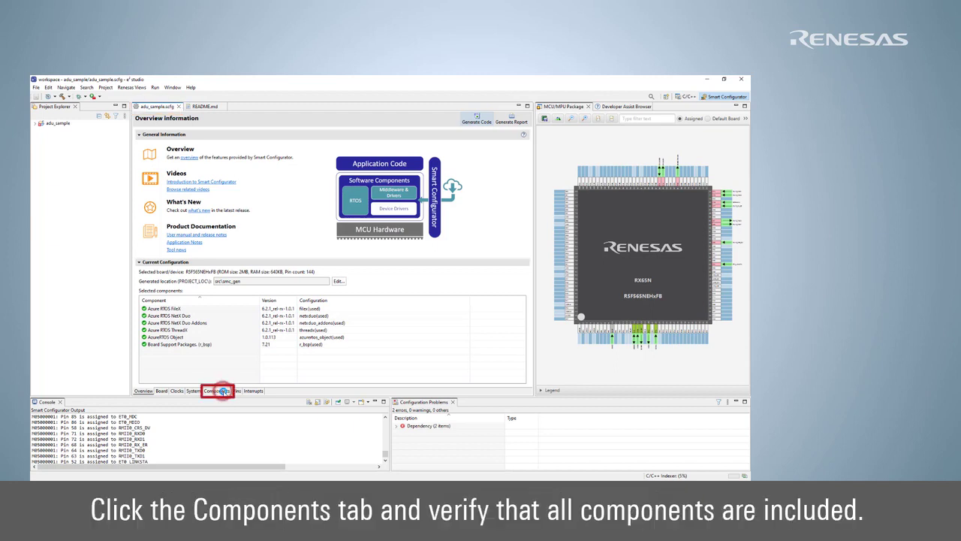
- Download the missing r_cmt_rx, r_flash_rx and r_sci_rx components and view the Board page
{"action": "left_click", "coordinate": [223, 391]}
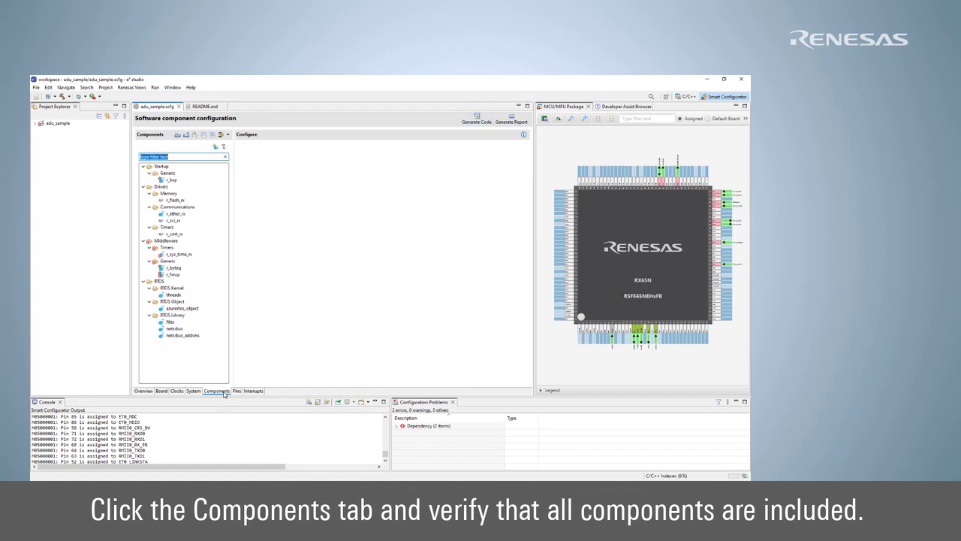
{"action": "left_click", "coordinate": [181, 200]}
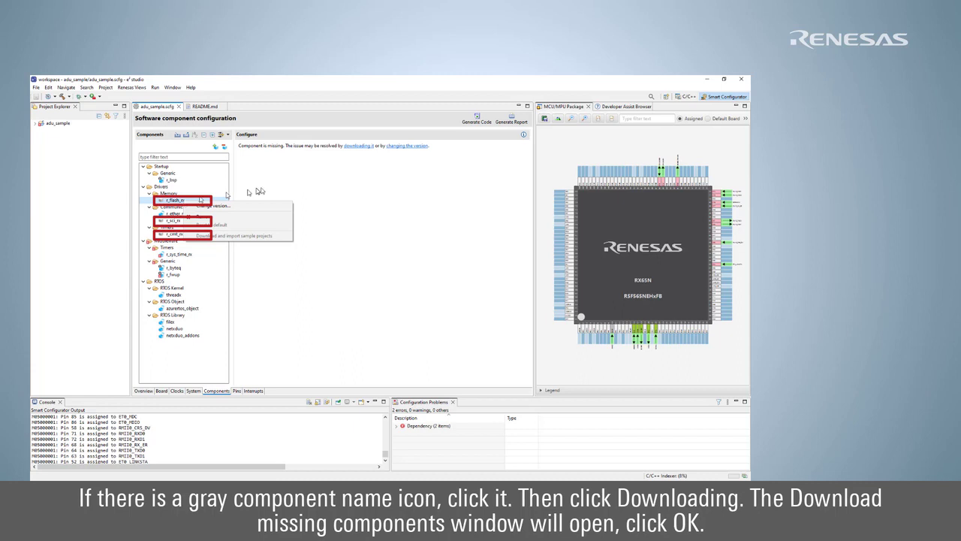
{"action": "left_click", "coordinate": [359, 146]}
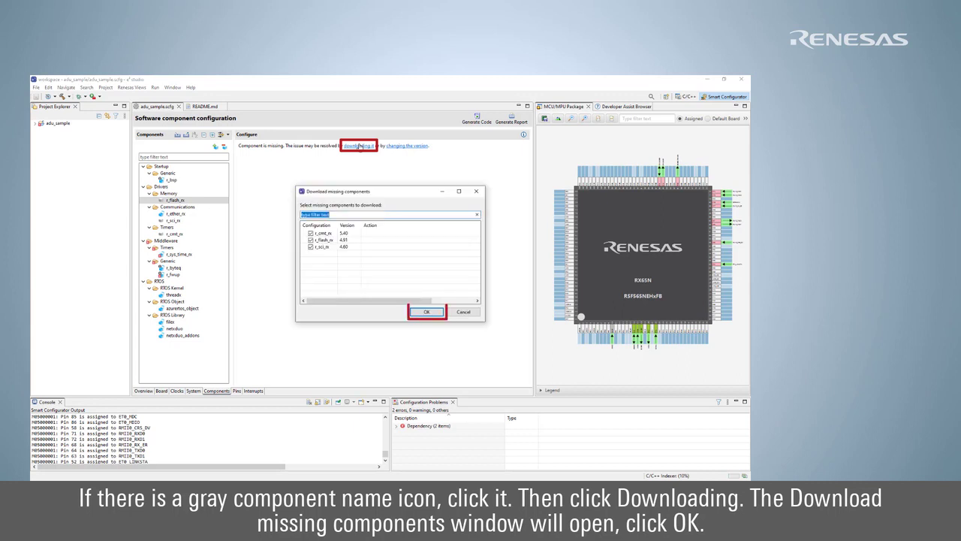
{"action": "left_click", "coordinate": [425, 311]}
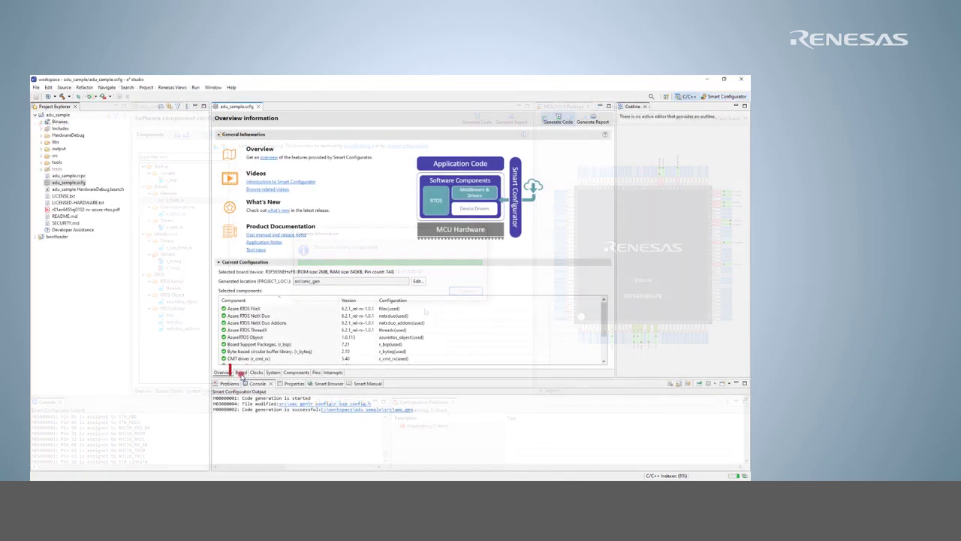
{"action": "left_click", "coordinate": [240, 372]}
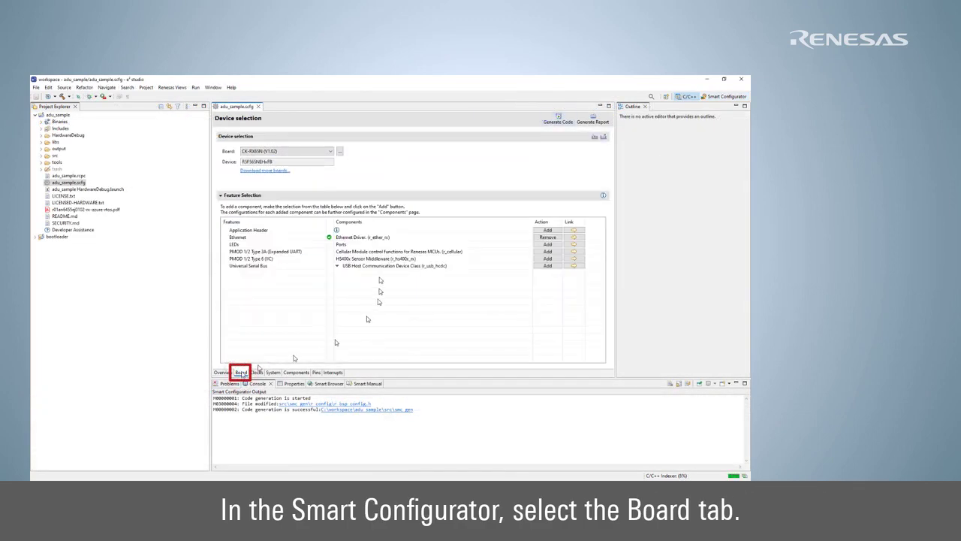
- Change the target device to R5F565NEHxFB_DUAL, keep the CK-RX65N board, and regenerate code
{"action": "left_click", "coordinate": [340, 153]}
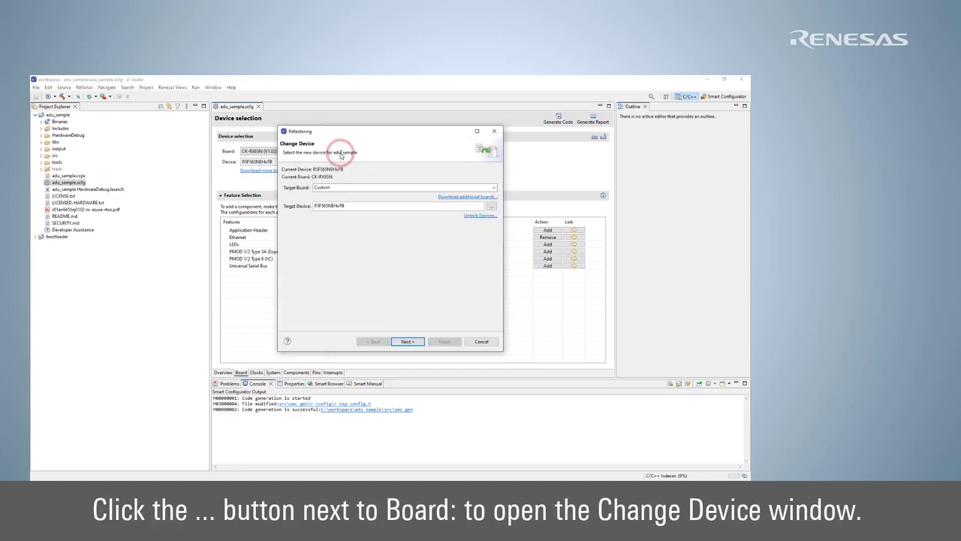
{"action": "left_click", "coordinate": [356, 206]}
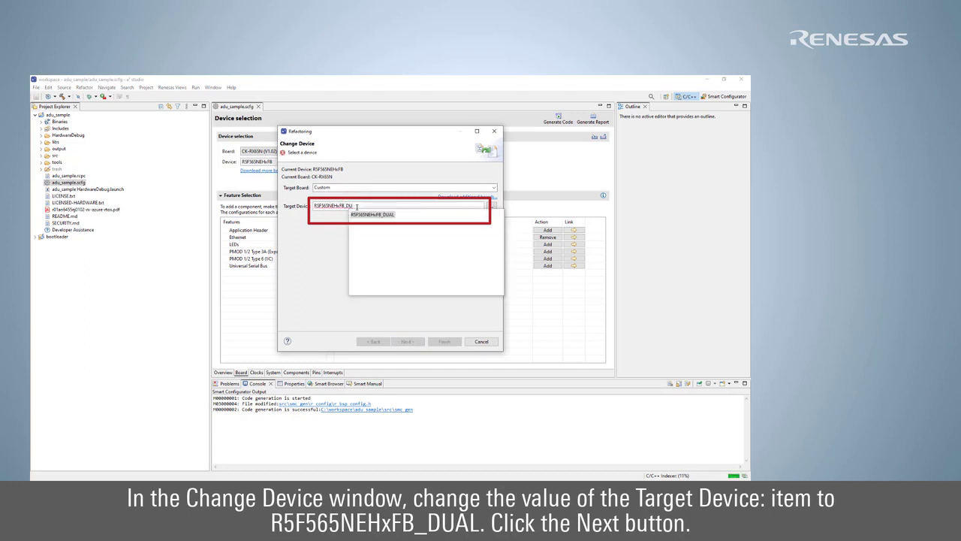
{"action": "left_click", "coordinate": [390, 214]}
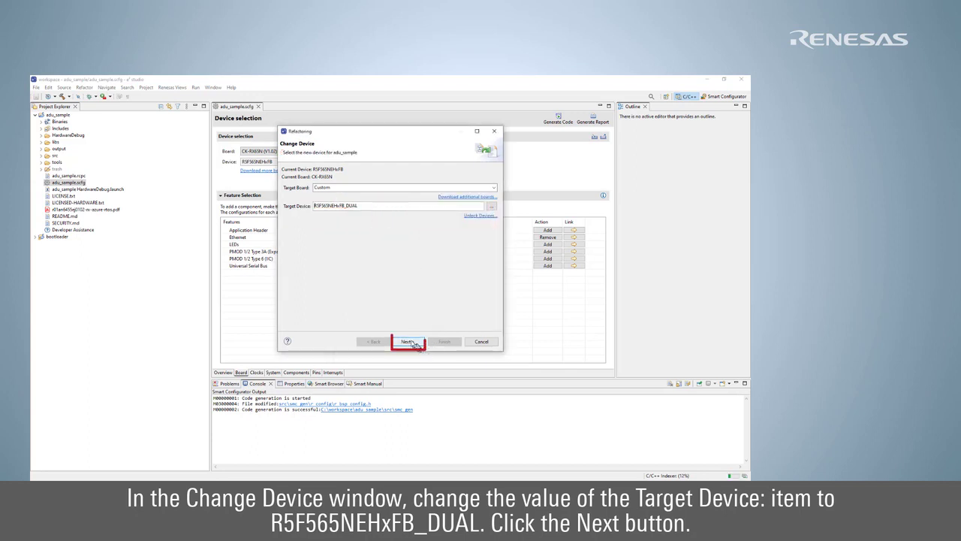
{"action": "left_click", "coordinate": [410, 342]}
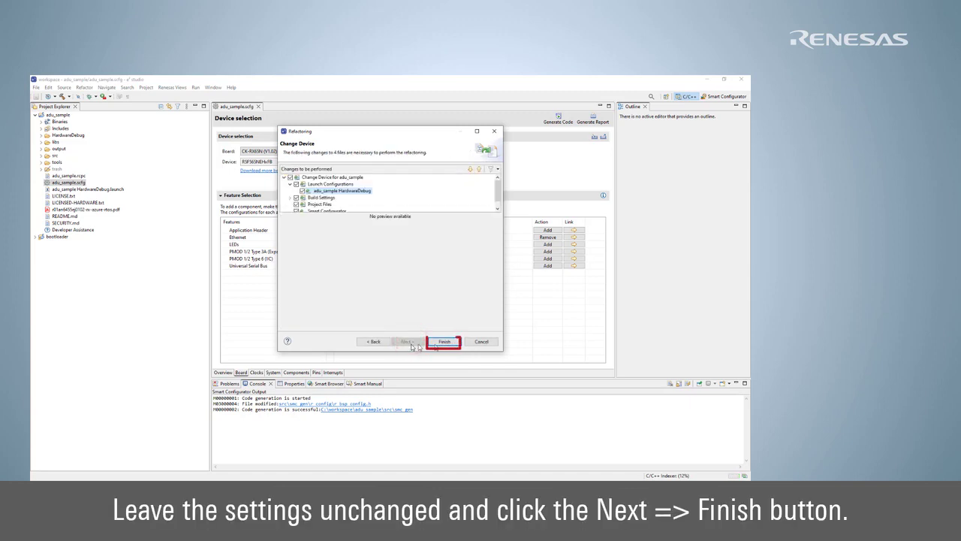
{"action": "left_click", "coordinate": [449, 342]}
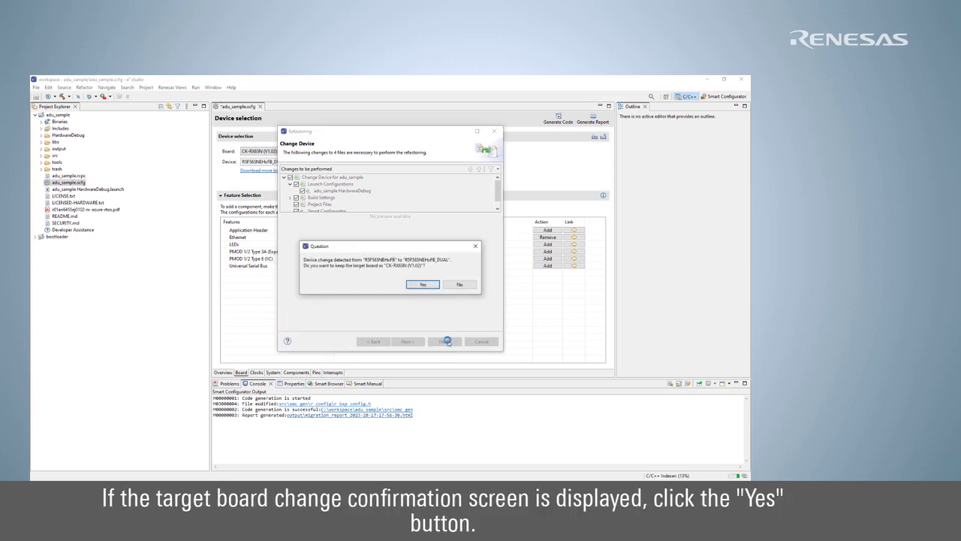
{"action": "left_click", "coordinate": [422, 286]}
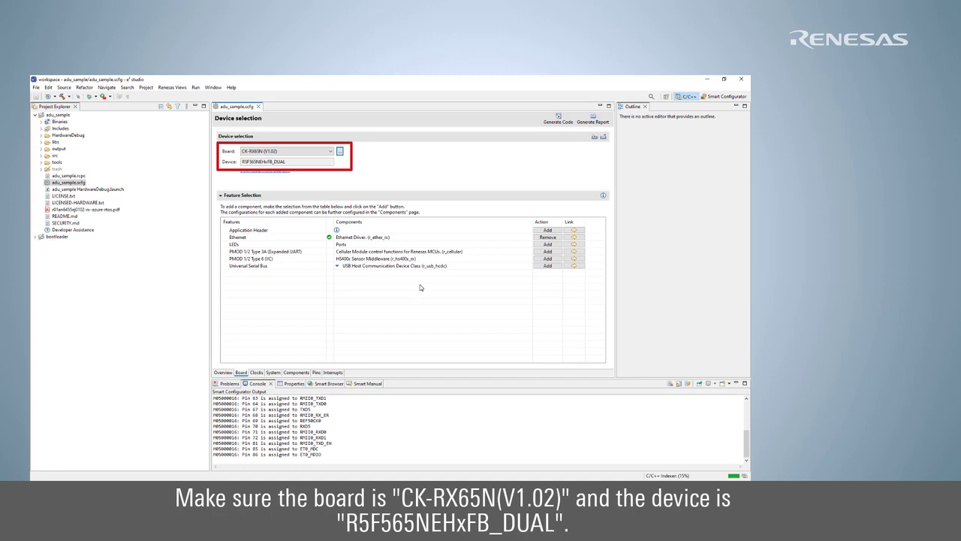
{"action": "left_click", "coordinate": [558, 120]}
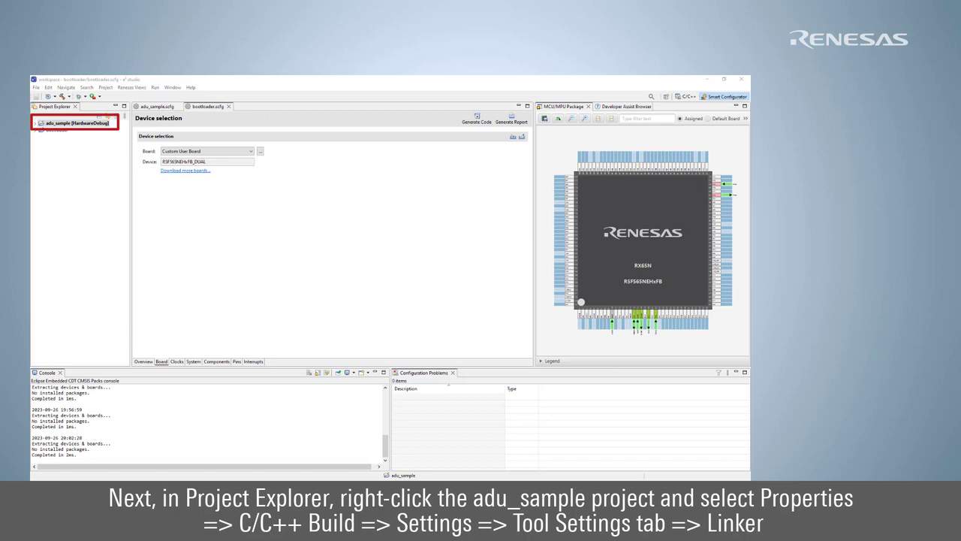
- Open the Linker Section settings in adu_sample's project properties
{"action": "right_click", "coordinate": [60, 123]}
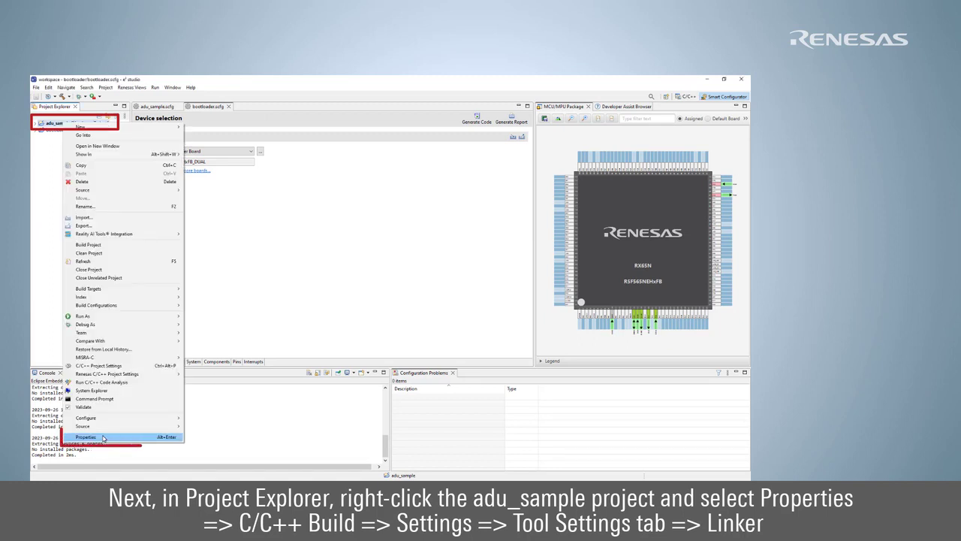
{"action": "left_click", "coordinate": [102, 438]}
{"action": "left_click", "coordinate": [250, 180]}
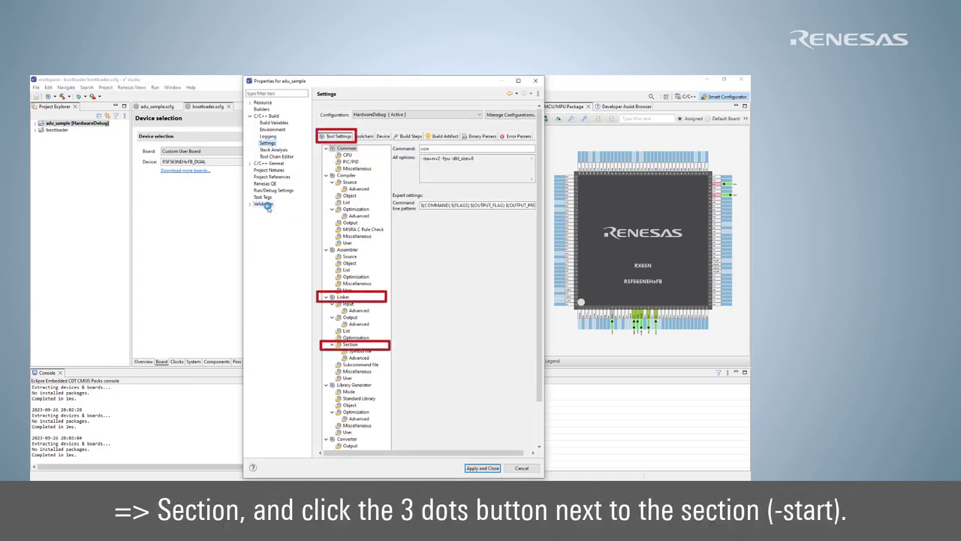
{"action": "left_click", "coordinate": [350, 345]}
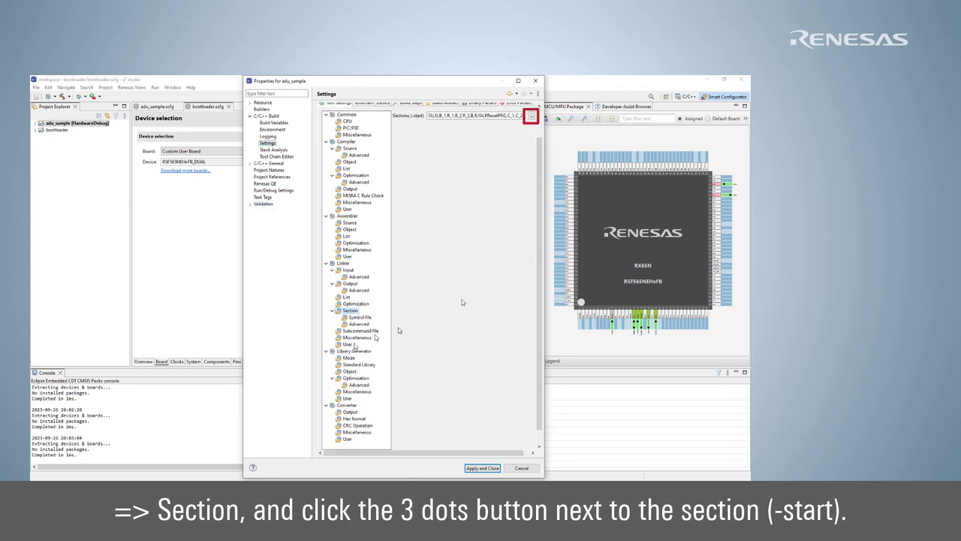
{"action": "left_click", "coordinate": [531, 116]}
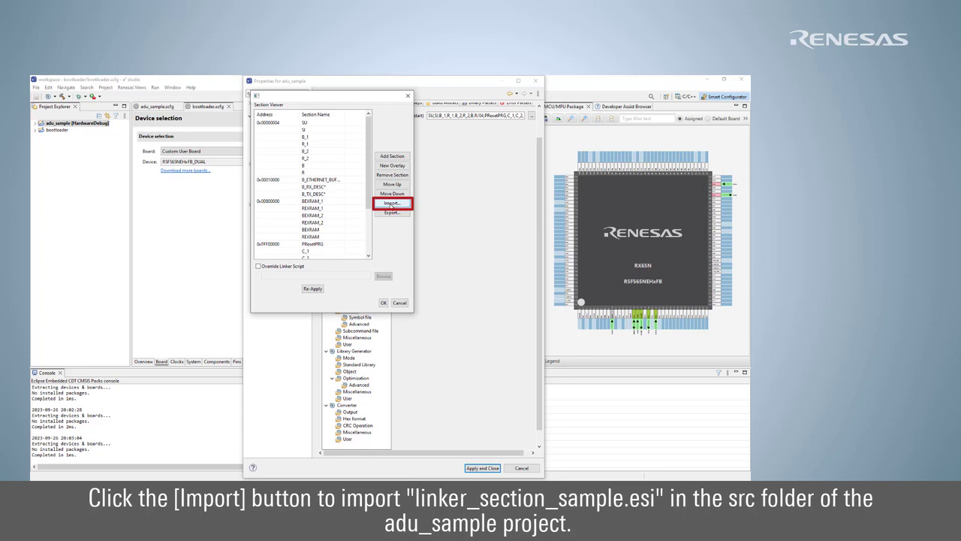
- Import the section layout from adu_sample/src/linker_section_sample.esi
{"action": "left_click", "coordinate": [392, 206]}
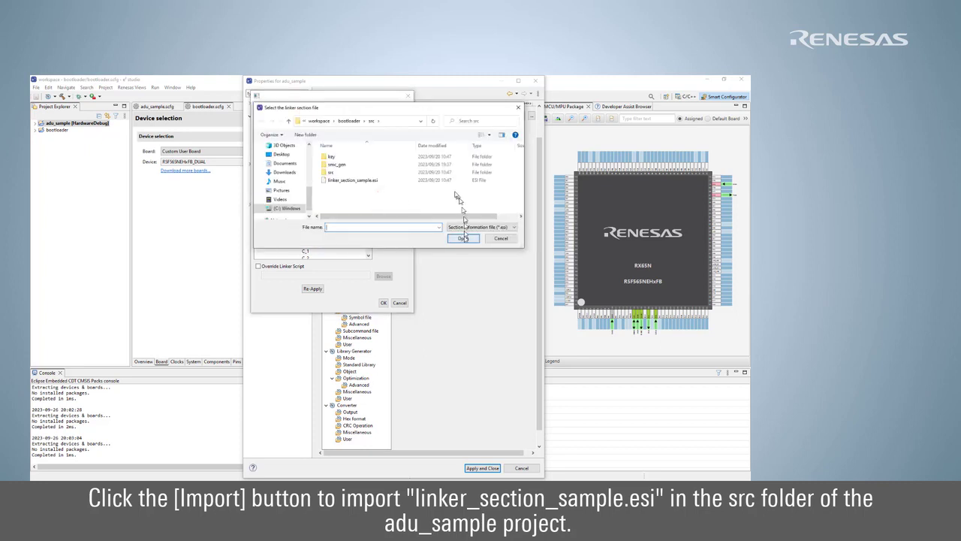
{"action": "left_click", "coordinate": [318, 121]}
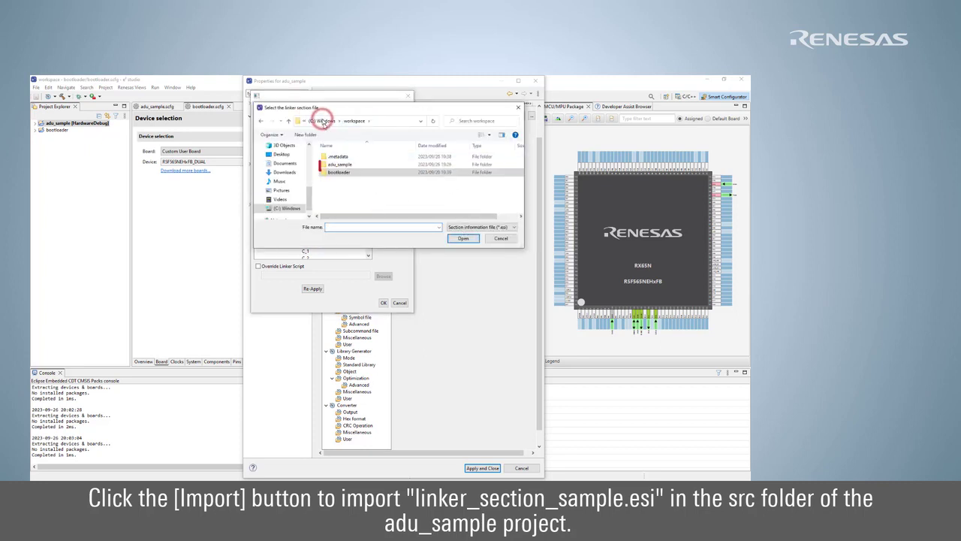
{"action": "double_click", "coordinate": [346, 165]}
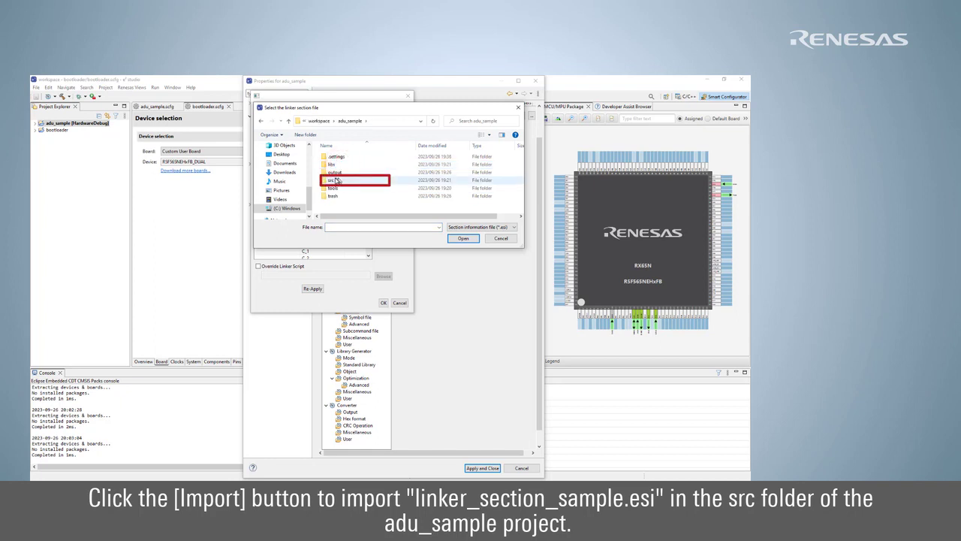
{"action": "double_click", "coordinate": [338, 181]}
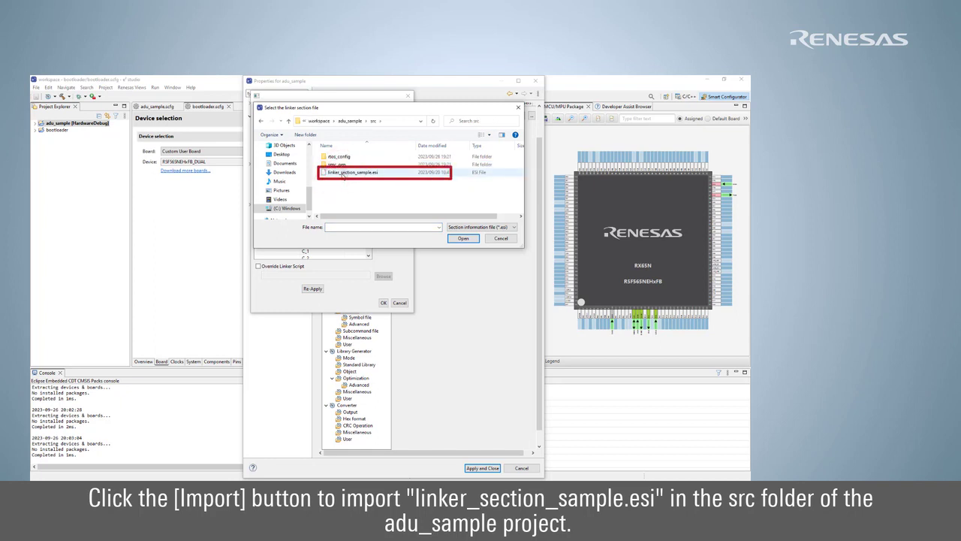
{"action": "left_click", "coordinate": [344, 175]}
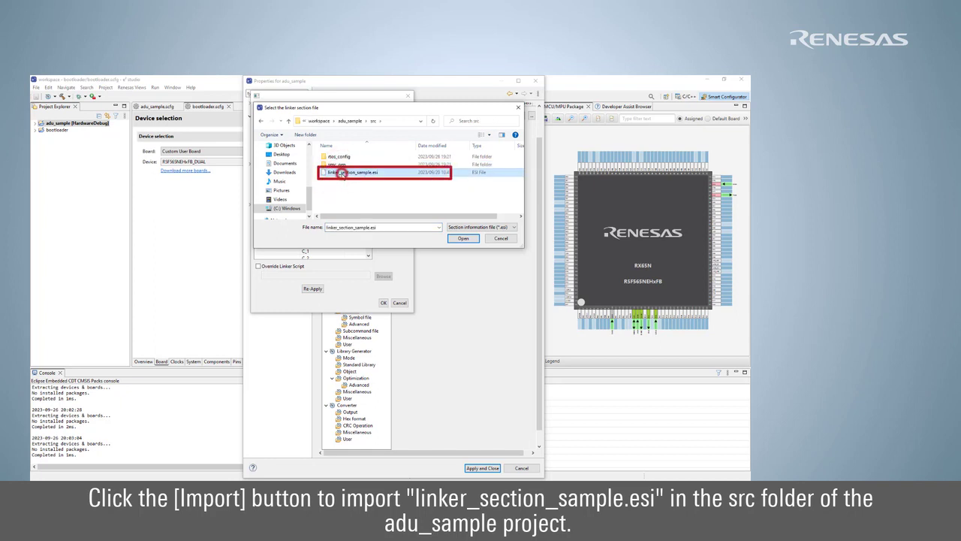
{"action": "left_click", "coordinate": [465, 239]}
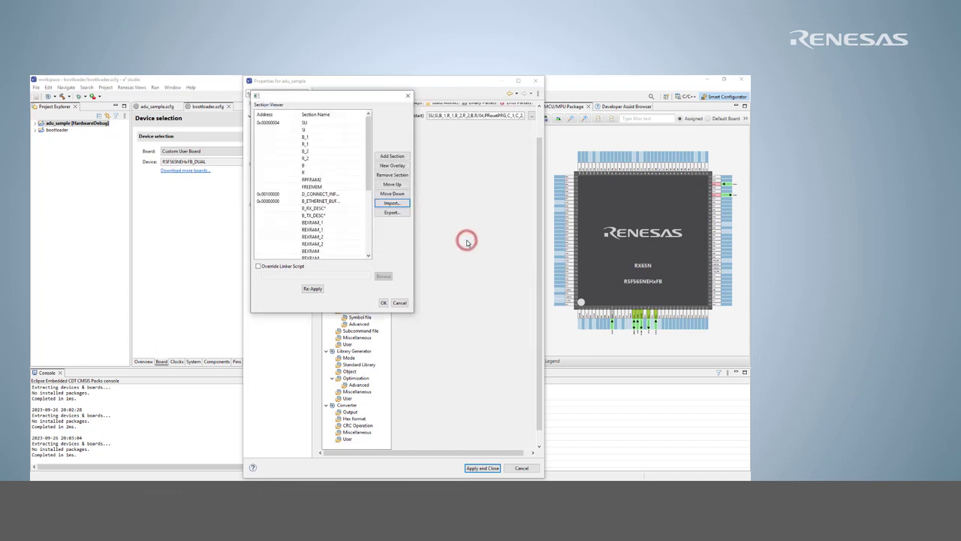
{"action": "left_click", "coordinate": [382, 302]}
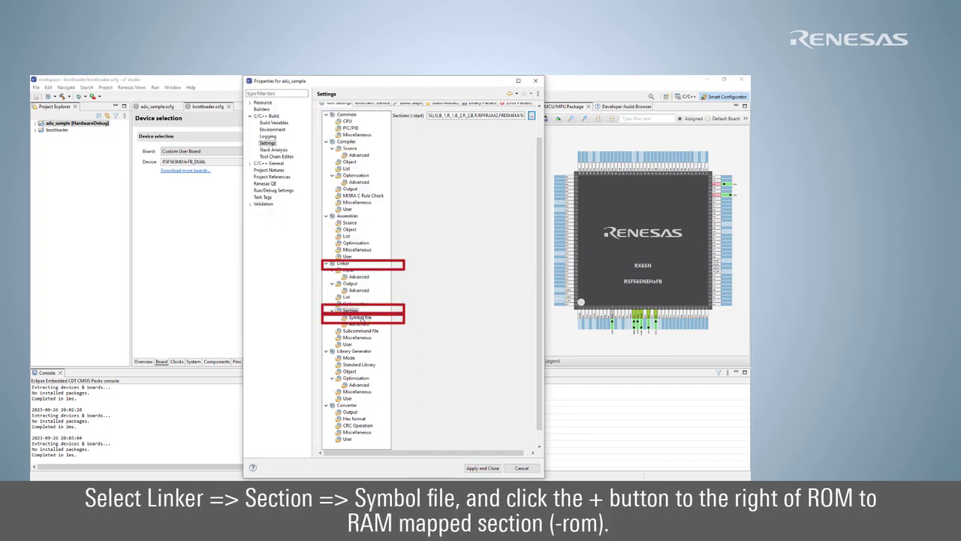
- Add the PFRAM2=RPFRAM2 ROM-to-RAM mapping under Symbol file and apply the properties
{"action": "left_click", "coordinate": [362, 319]}
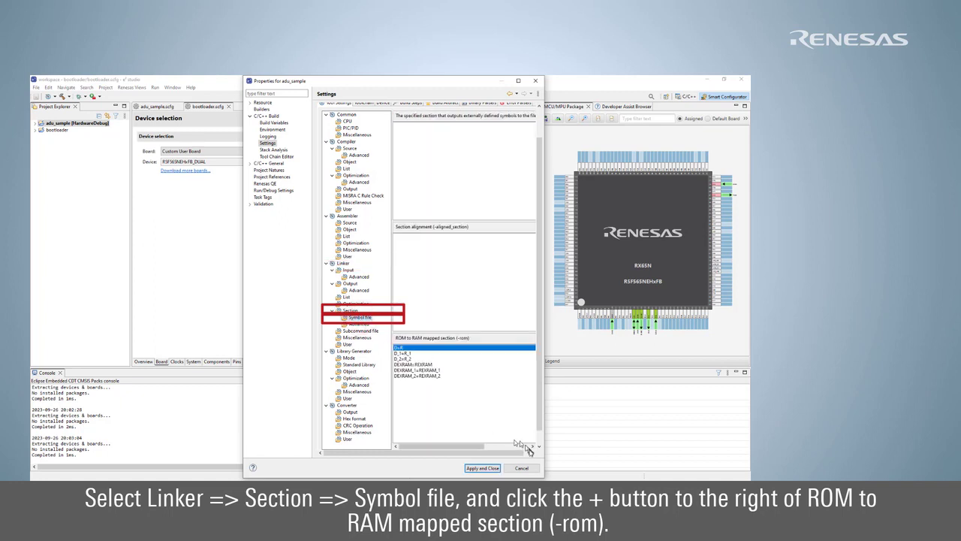
{"action": "left_click_drag", "start_coordinate": [543, 477], "coordinate": [629, 459]}
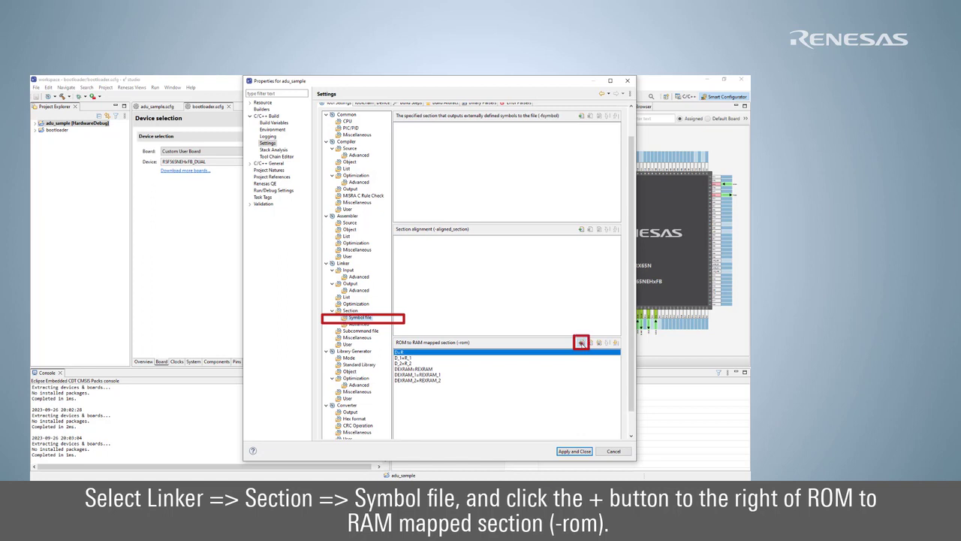
{"action": "left_click", "coordinate": [580, 343]}
{"action": "type", "text": "PFRAM2=RPFRAM2"}
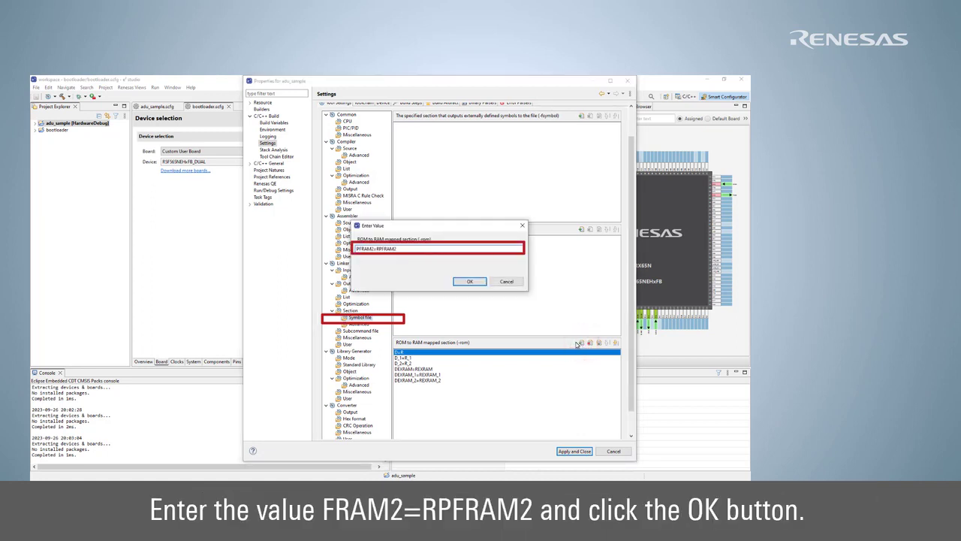
{"action": "left_click", "coordinate": [471, 281]}
{"action": "left_click", "coordinate": [574, 451]}
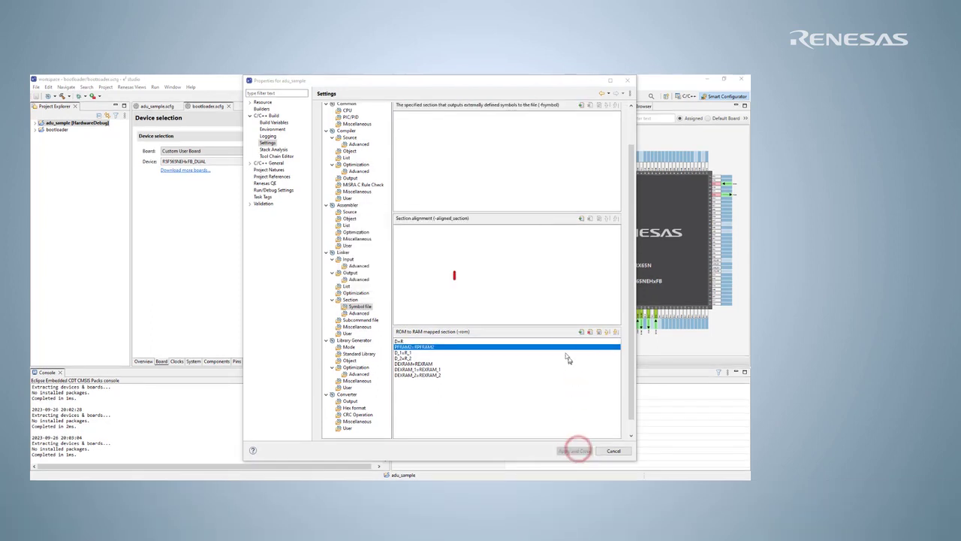
{"action": "left_click", "coordinate": [472, 280]}
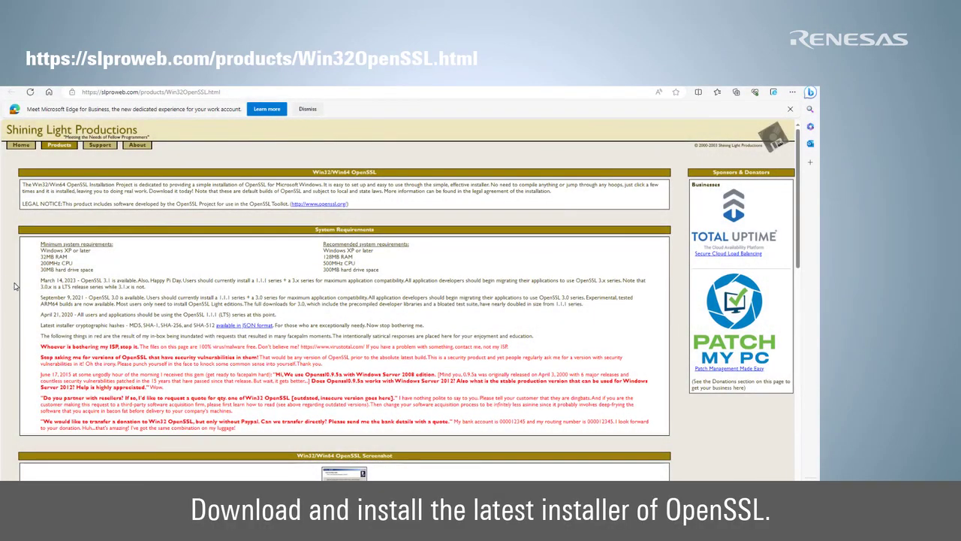
- Scroll the slproweb page down to the Win32/Win64 OpenSSL download table
{"action": "scroll", "coordinate": [14, 285], "scroll_direction": "down", "scroll_amount": 5}
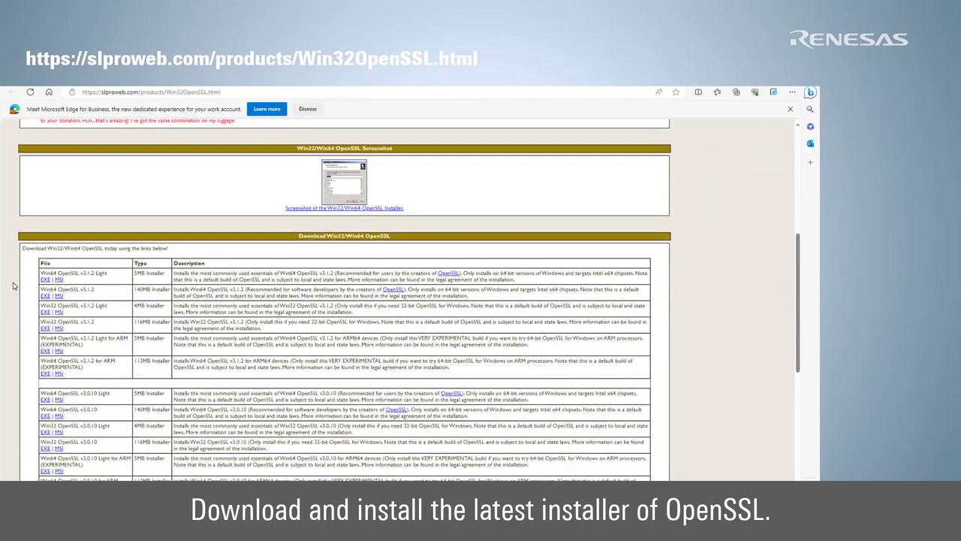
{"action": "scroll", "coordinate": [13, 286], "scroll_direction": "down", "scroll_amount": 2}
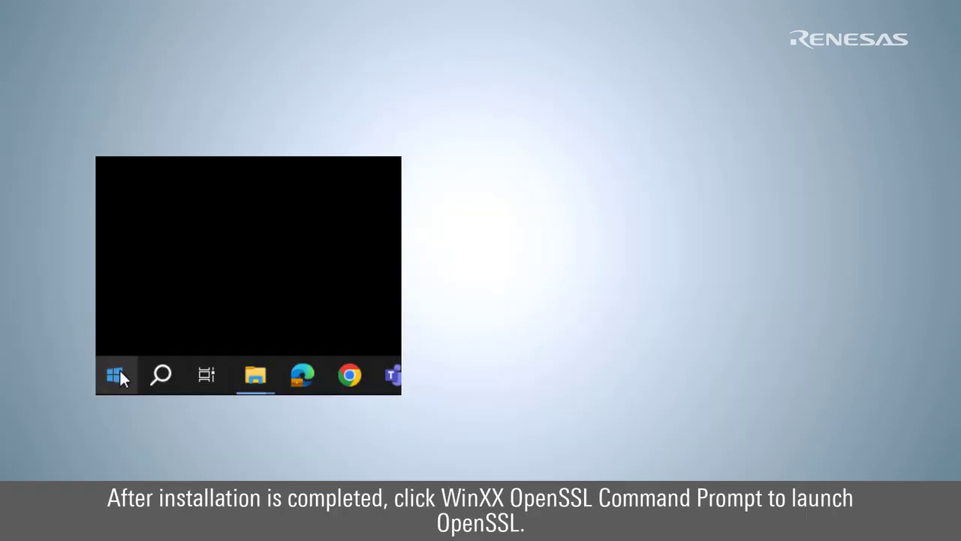
- Launch the Win64 OpenSSL Command Prompt and generate the secp256r1 CA key ca.key
{"action": "left_click", "coordinate": [118, 372]}
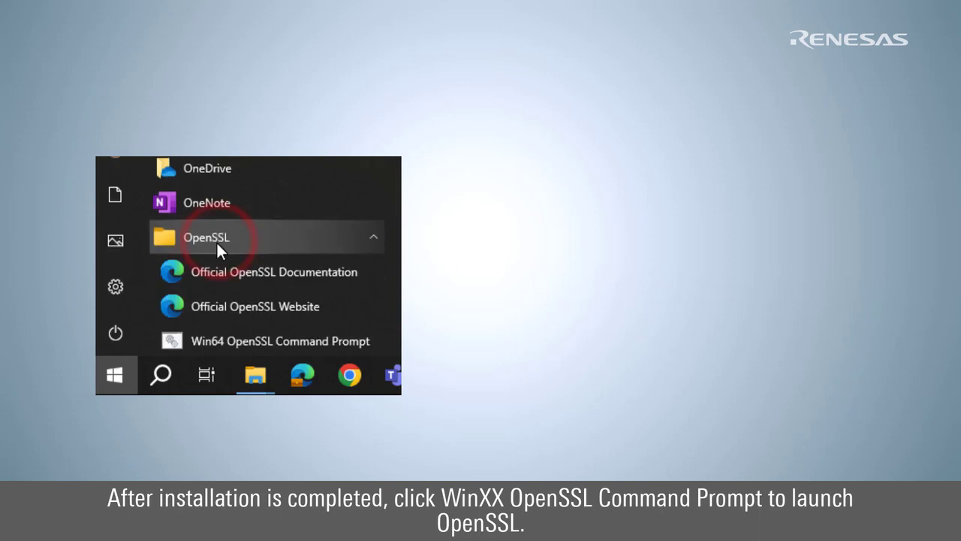
{"action": "left_click", "coordinate": [371, 340]}
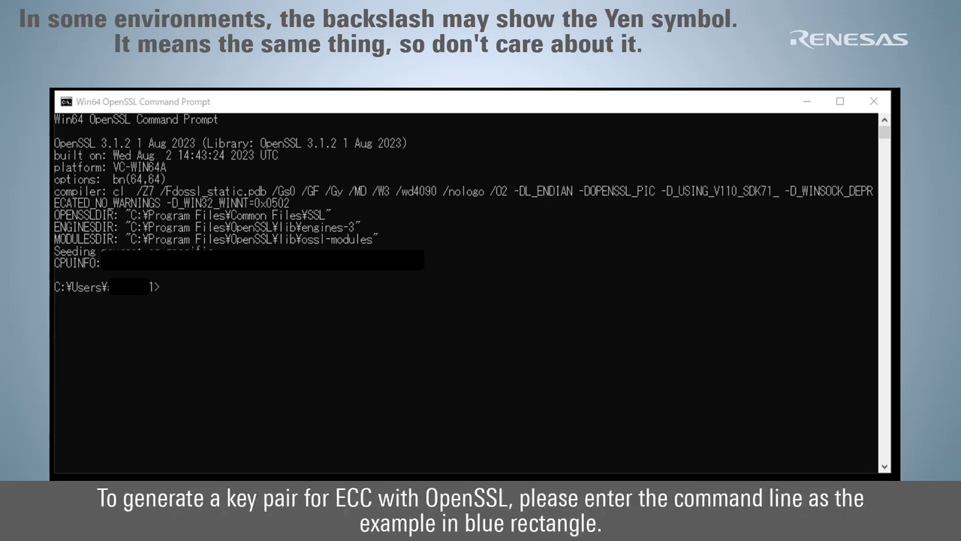
{"action": "type", "text": "openssl ecparam -genkey -name secp256r1 -out ca.key"}
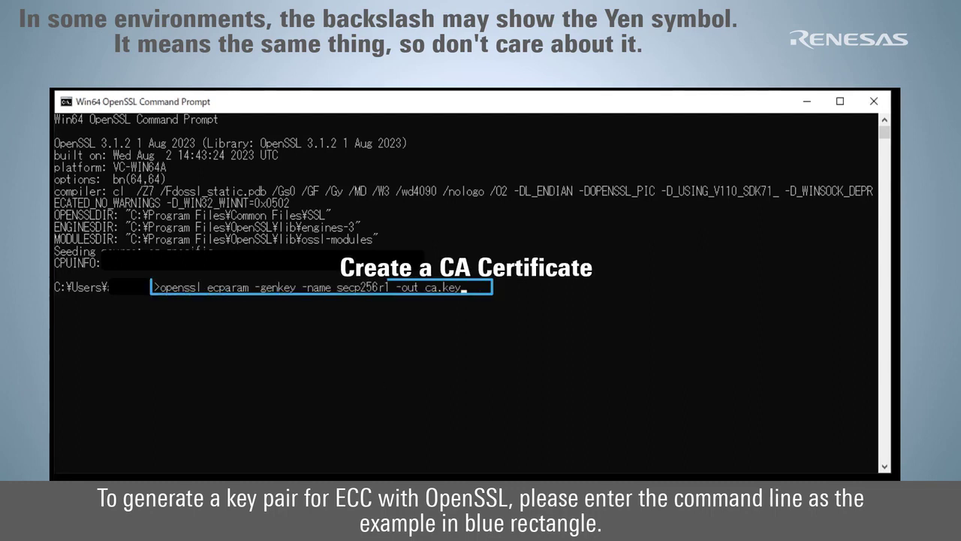
{"action": "key", "text": "Return"}
- Start the 3650-day self-signed ca.crt request and enter JP as the country code
{"action": "type", "text": "openssl req -x509 -sha256 -new -nodes -key ca.key -days 3650 -out ca.crt"}
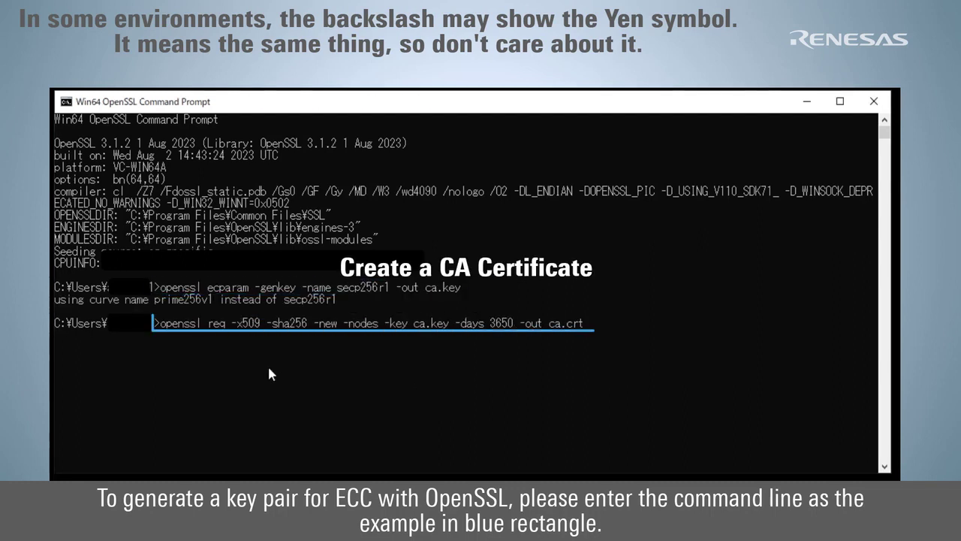
{"action": "key", "text": "Return"}
{"action": "type", "text": "JP"}
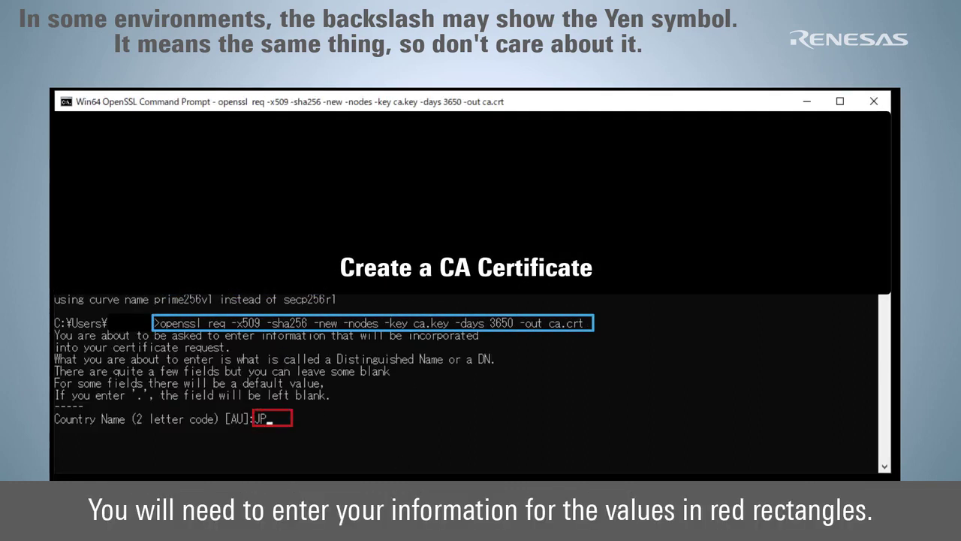
{"action": "key", "text": "Return"}
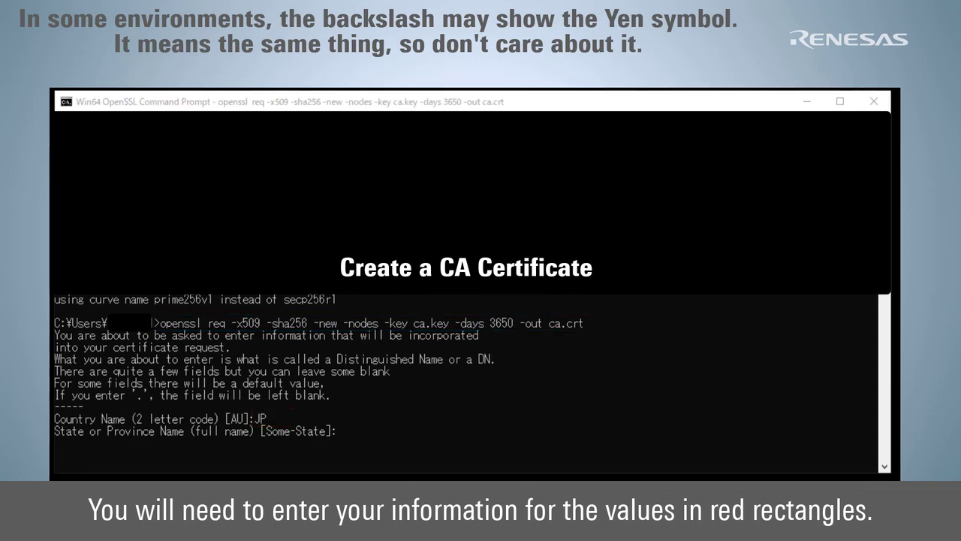
- Scroll the Wikipedia ISO 3166-1 alpha-2 page down to the officially assigned code table
{"action": "scroll", "coordinate": [570, 256], "scroll_direction": "down", "scroll_amount": 2}
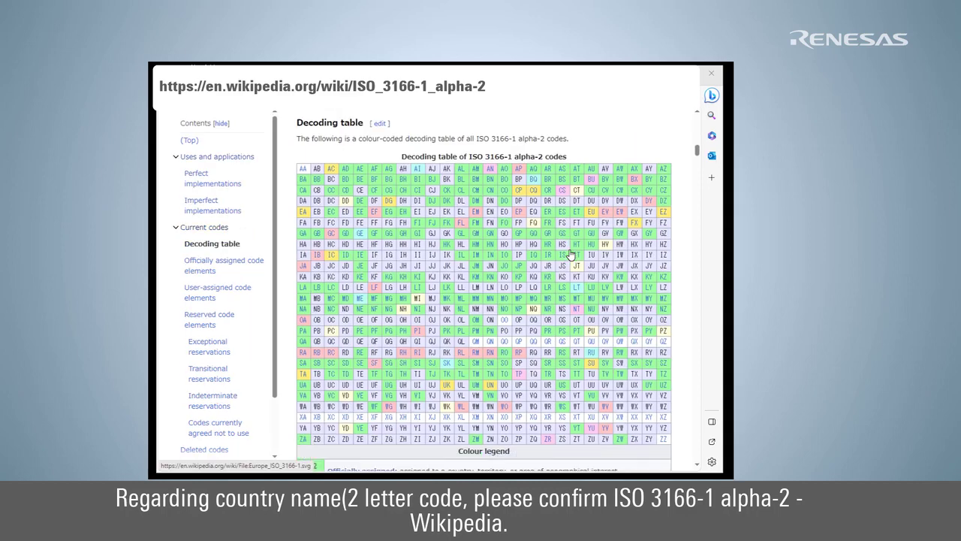
{"action": "scroll", "coordinate": [570, 256], "scroll_direction": "down", "scroll_amount": 1}
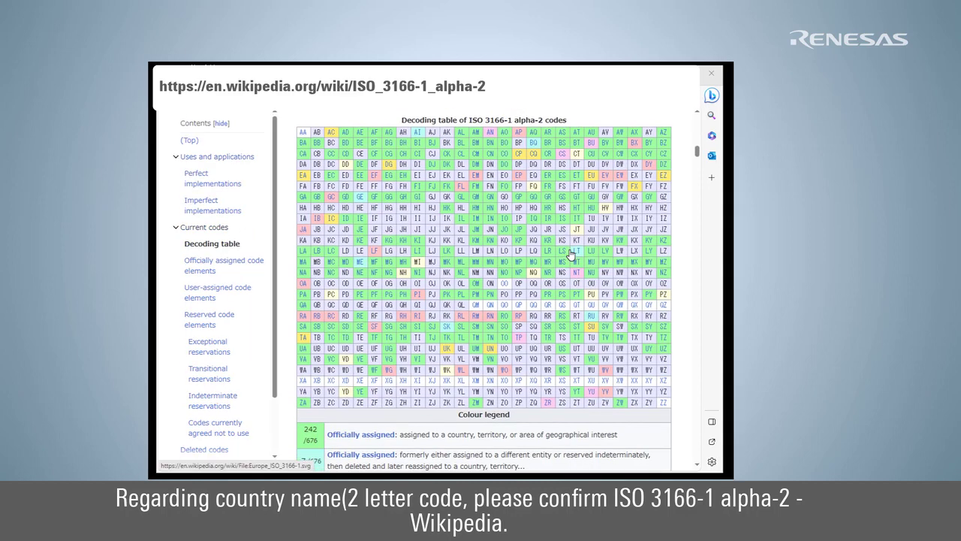
{"action": "scroll", "coordinate": [570, 255], "scroll_direction": "down", "scroll_amount": 5}
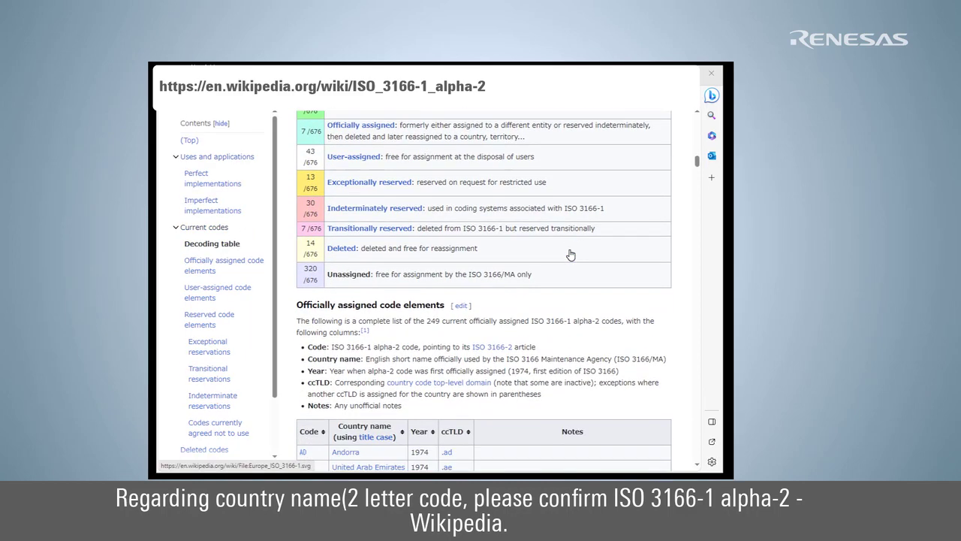
{"action": "scroll", "coordinate": [571, 256], "scroll_direction": "down", "scroll_amount": 3}
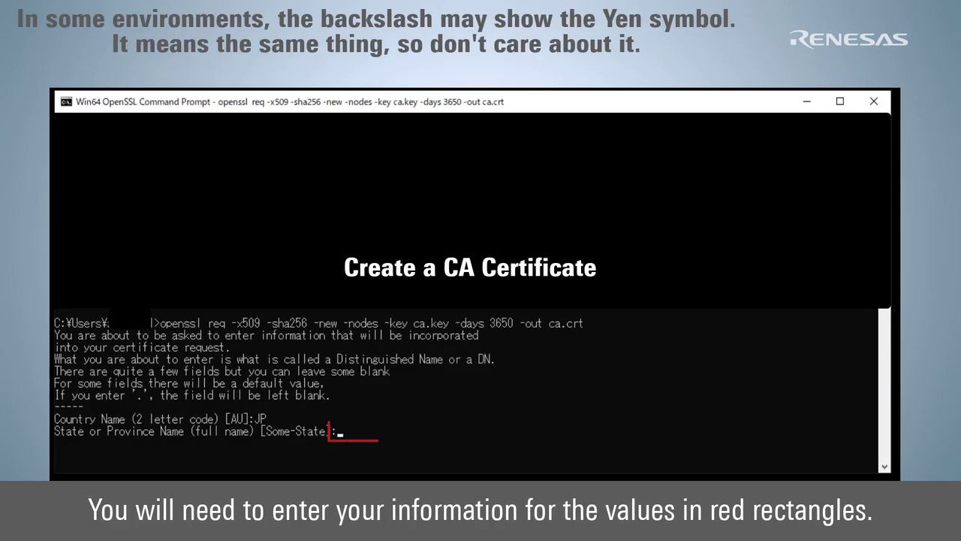
- Enter Tokyo, Kodaira, Renesas Electronics, Software Development Division, the common name and e-mail for ca.crt
{"action": "type", "text": "Tokyo"}
{"action": "key", "text": "Return"}
{"action": "type", "text": "Kodaira"}
{"action": "key", "text": "Return"}
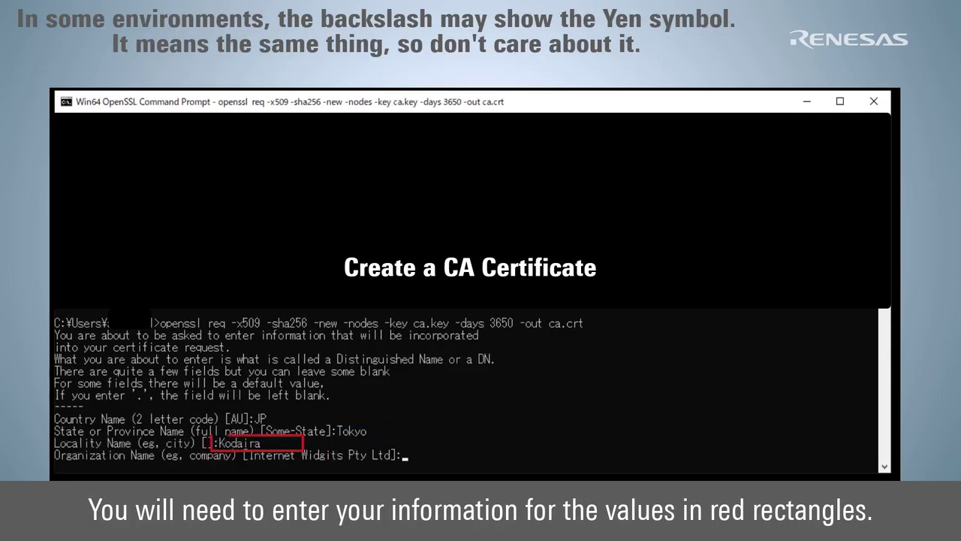
{"action": "type", "text": "Renesas Electronics"}
{"action": "key", "text": "Return"}
{"action": "type", "text": "Software Development Division"}
{"action": "key", "text": "Return"}
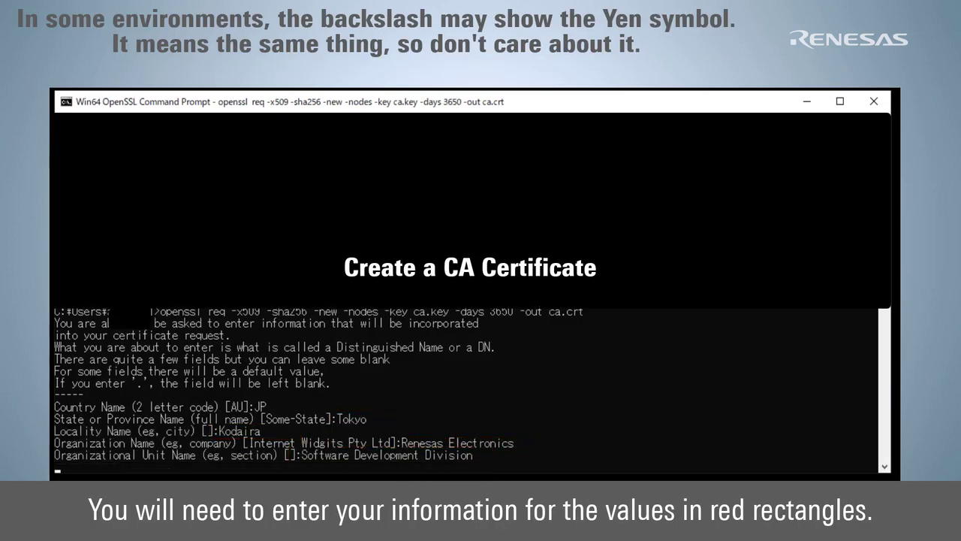
{"action": "type", "text": "Renesas Tarou"}
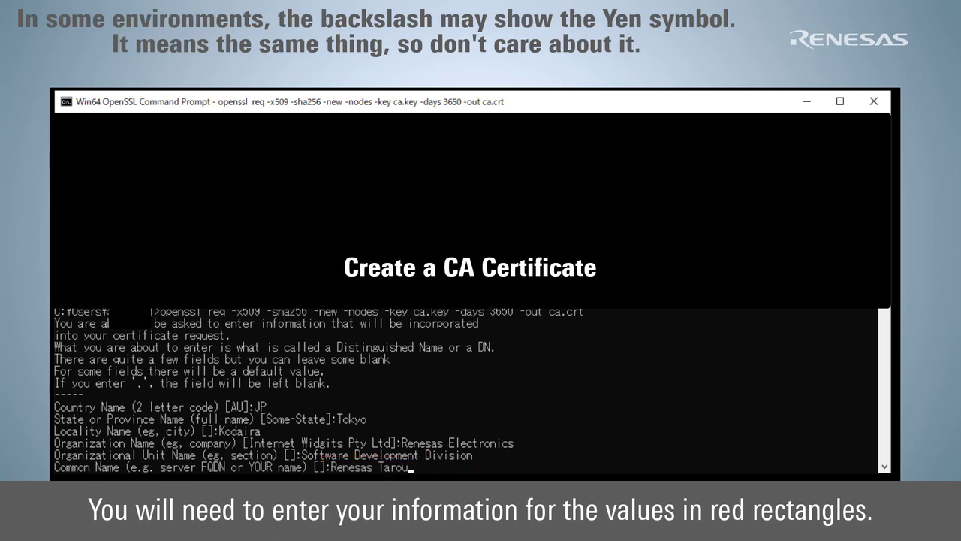
{"action": "key", "text": "Return"}
{"action": "type", "text": "Tarou.Renesas@sample.com"}
{"action": "key", "text": "Return"}
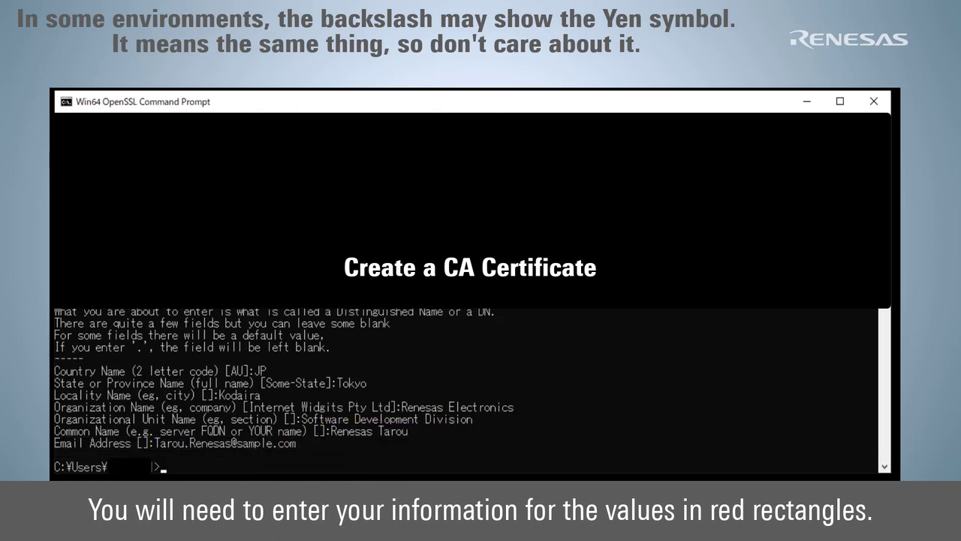
- Generate secp256r1.keypair and start the SHA-256 certificate request secp256r1.csr
{"action": "type", "text": "openssl ecparam -genkey -name secp256r1 -out secp256r1.keypair"}
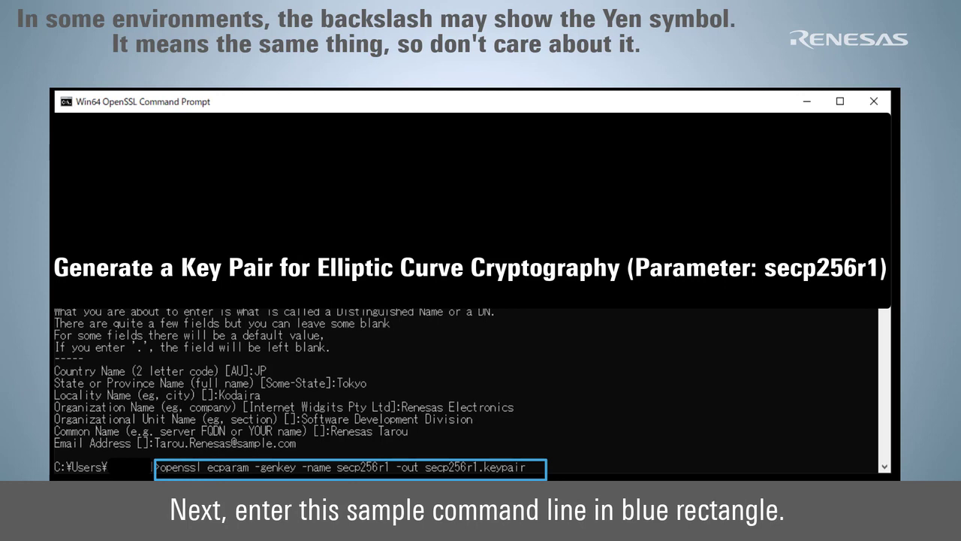
{"action": "key", "text": "Return"}
{"action": "type", "text": "openssl req -new -sha256 -key secp256r1.keypair > secp256r1.csr"}
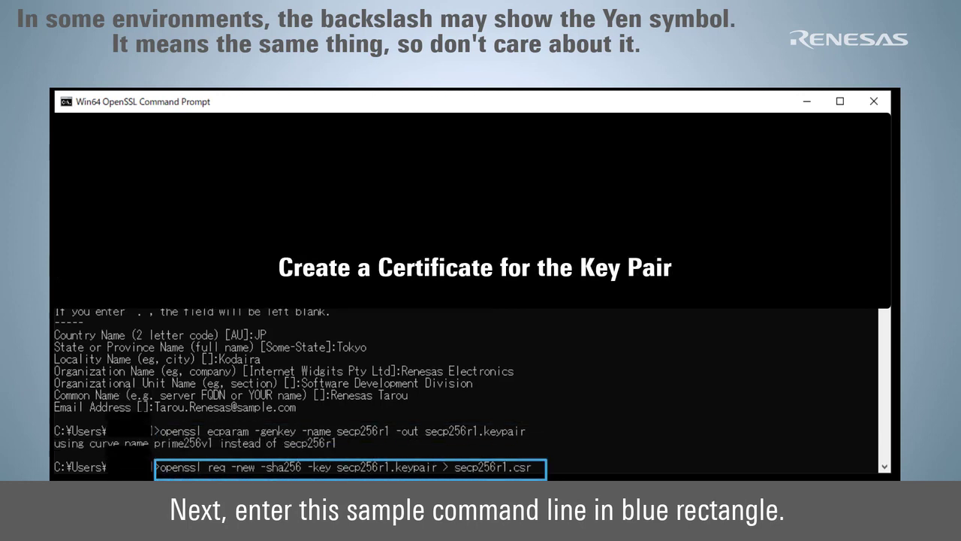
{"action": "key", "text": "Return"}
- Enter JP, Tokyo, Kodaira, Renesas Electronics and Software Development Division for the request
{"action": "type", "text": "JP"}
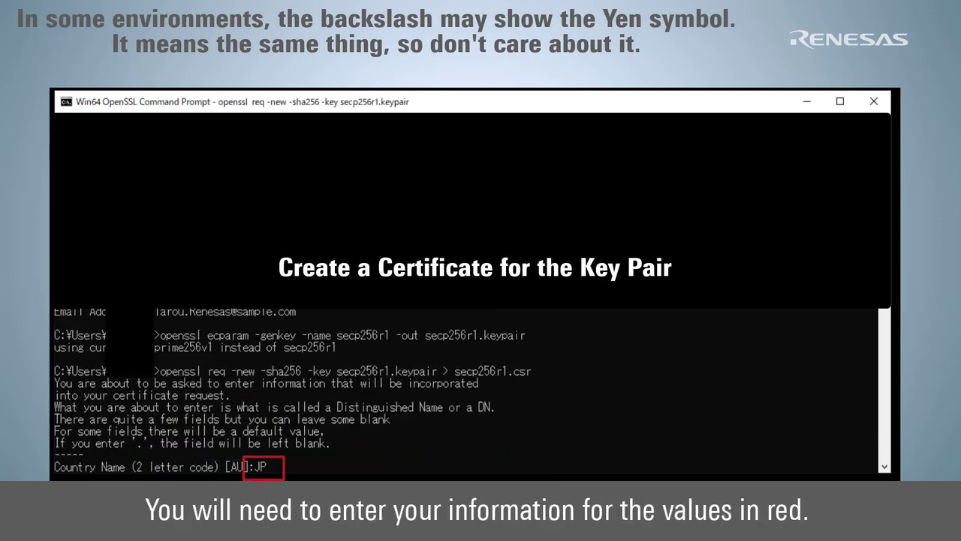
{"action": "key", "text": "Return"}
{"action": "type", "text": "Tokyo"}
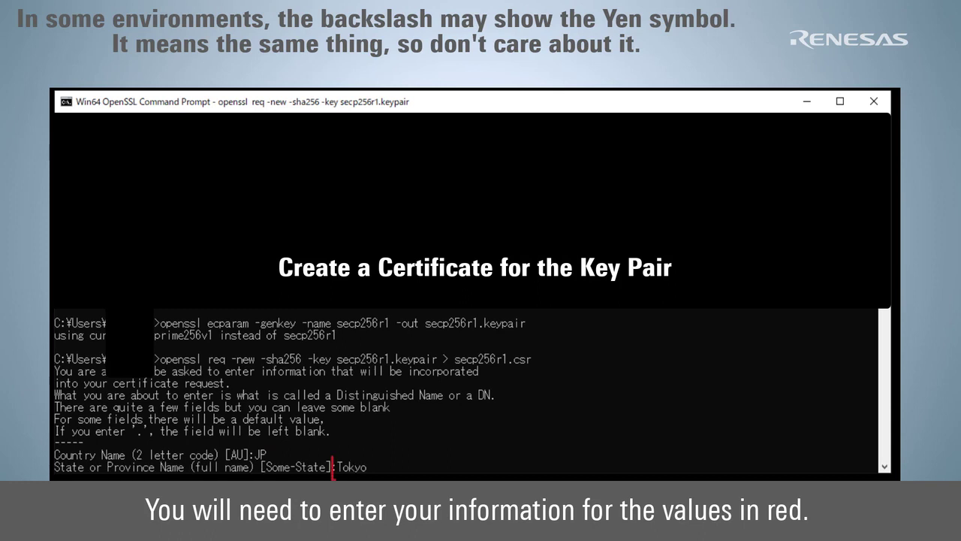
{"action": "key", "text": "Return"}
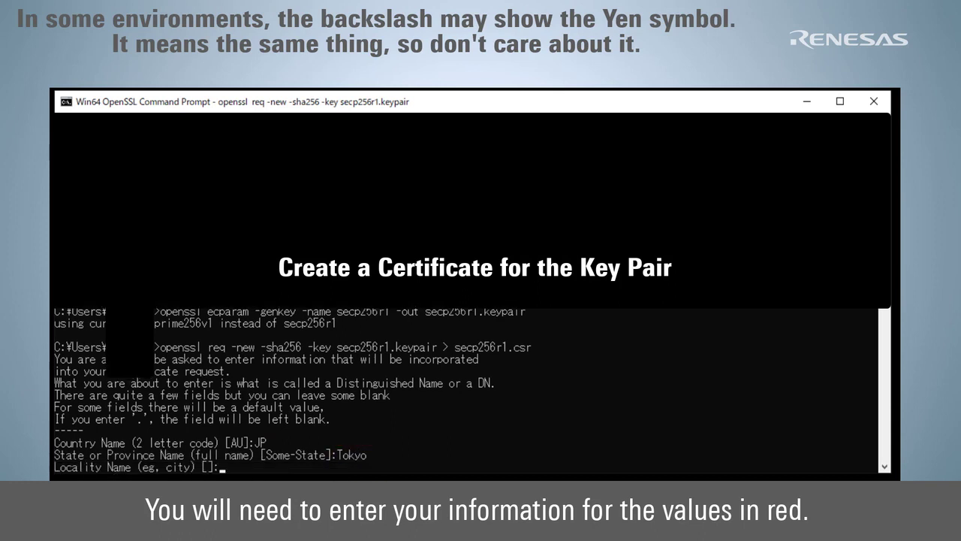
{"action": "type", "text": "Kodaira"}
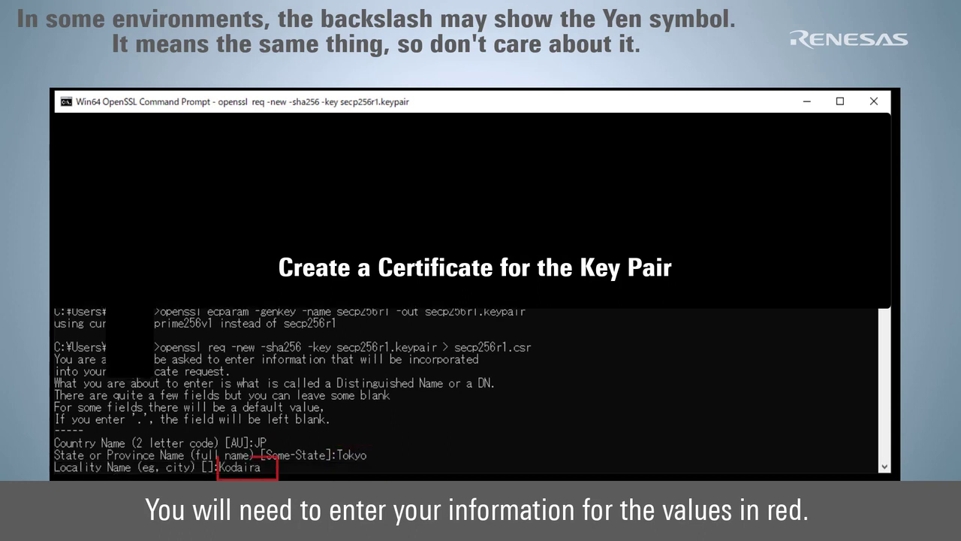
{"action": "key", "text": "Return"}
{"action": "type", "text": "Renesas Electronics"}
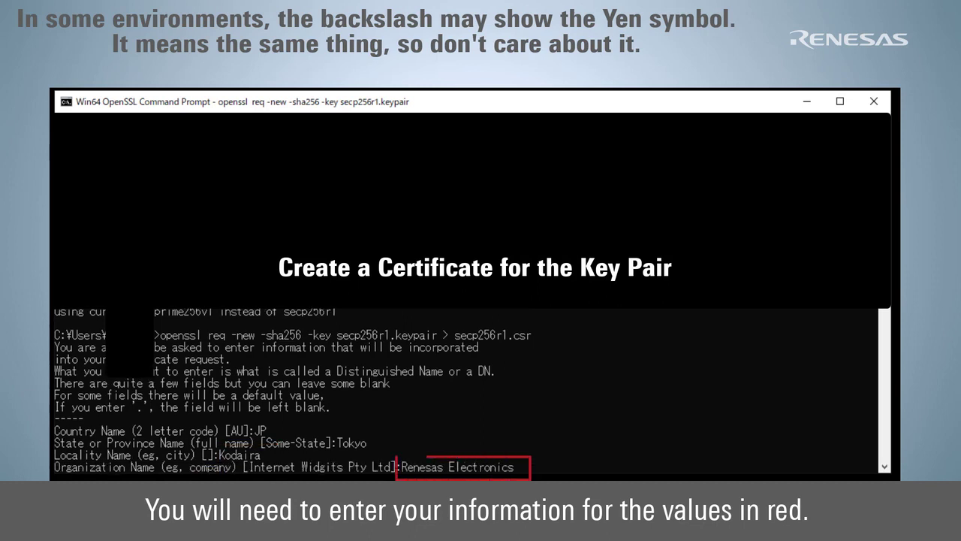
{"action": "key", "text": "Return"}
{"action": "type", "text": "Software Development Division"}
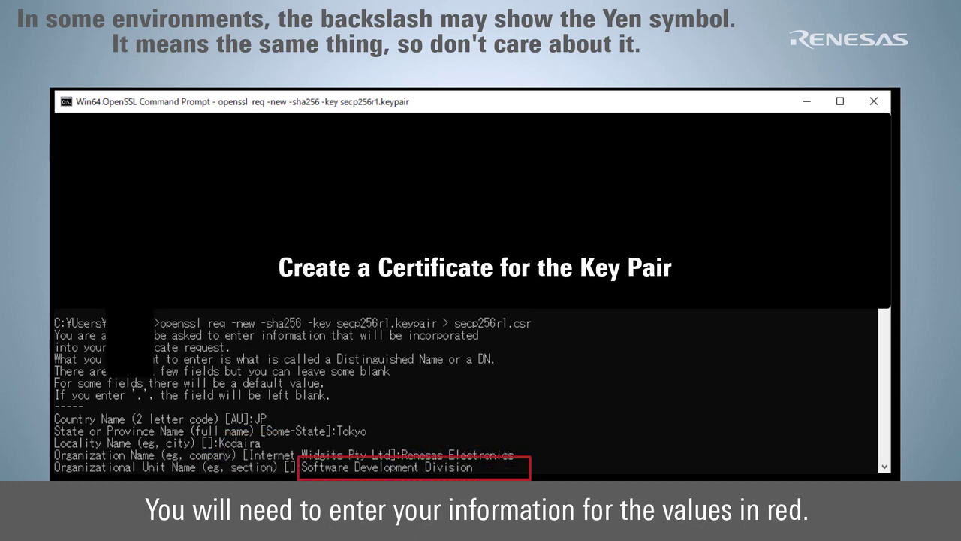
{"action": "key", "text": "Return"}
- Enter the common name and e-mail address, leaving the challenge password empty
{"action": "type", "text": "Renesas Tarou"}
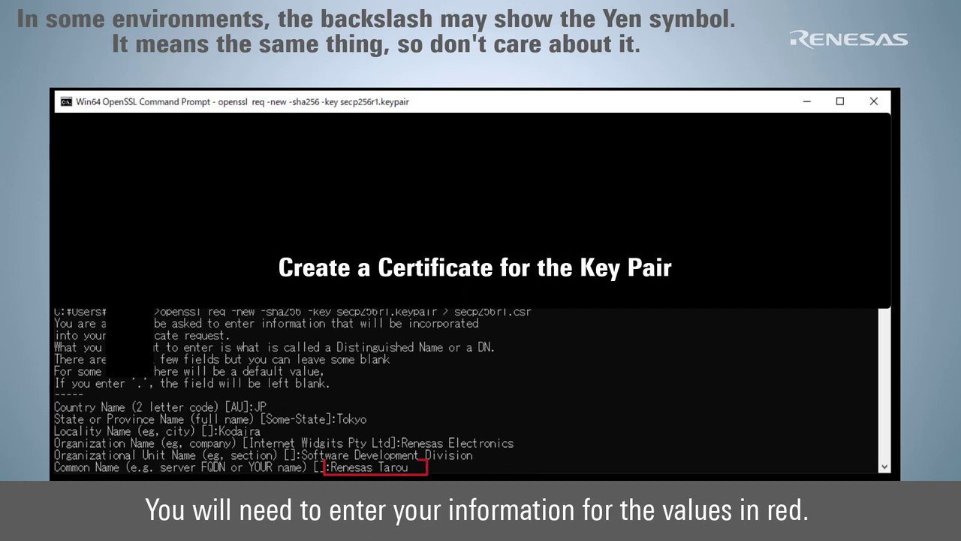
{"action": "key", "text": "Return"}
{"action": "type", "text": "Tarou.Renesas@sample.com"}
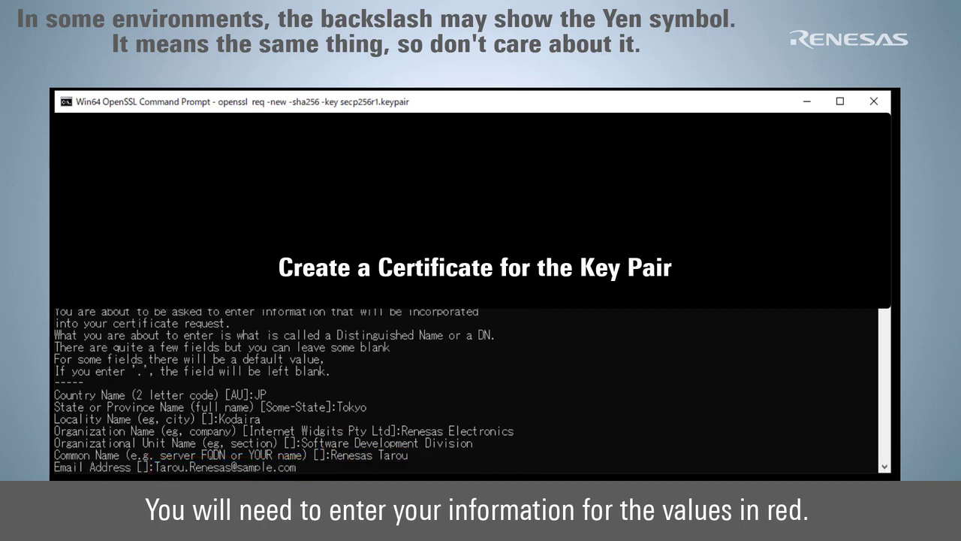
{"action": "key", "text": "Return"}
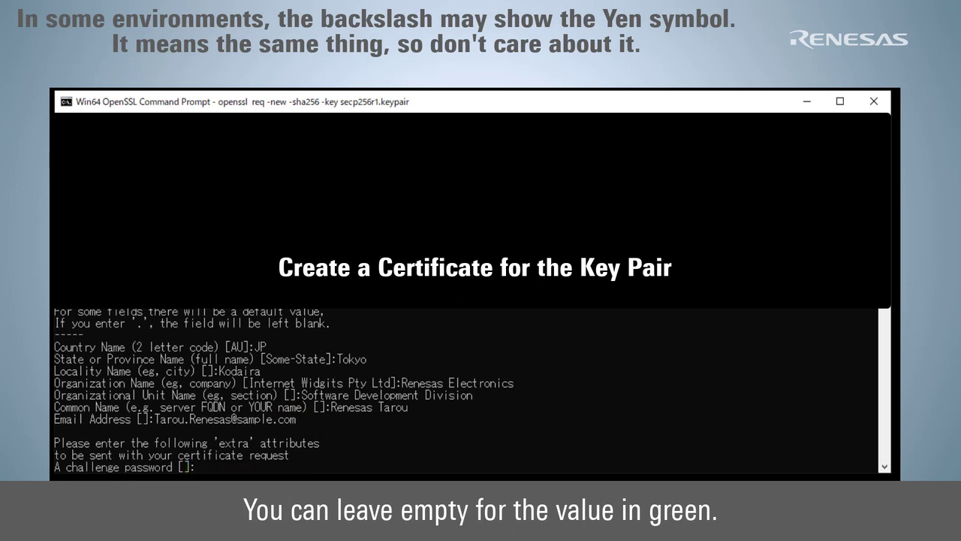
{"action": "key", "text": "Return"}
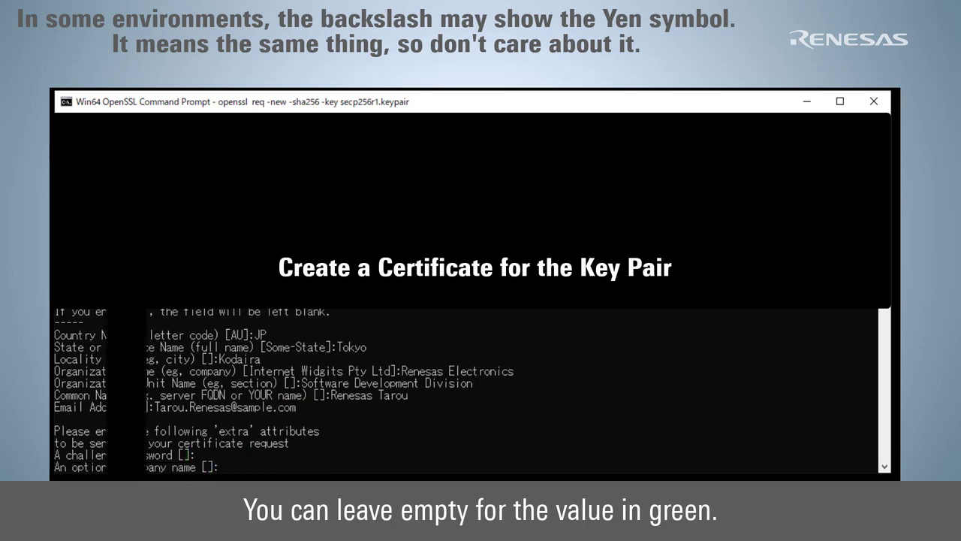
- Sign secp256r1.crt with the CA, then export secp256r1.privatekey and secp256r1.publickey
{"action": "key", "text": "Return"}
{"action": "type", "text": "openssl x509 -req -sha256 -days 3650 -in secp256r1.csr -CA ca.crt -CAkey ca.key -CAcreateserial -out secp256r1.crt"}
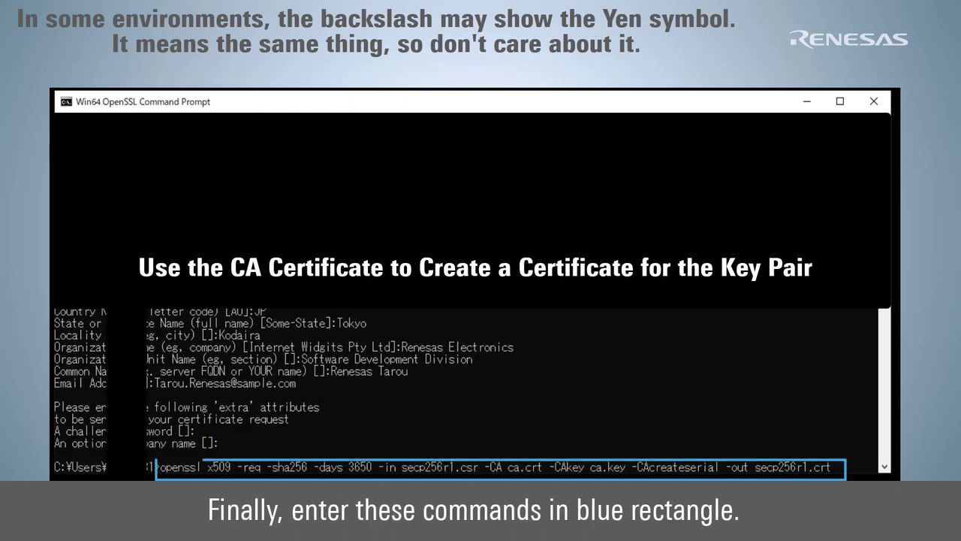
{"action": "key", "text": "Return"}
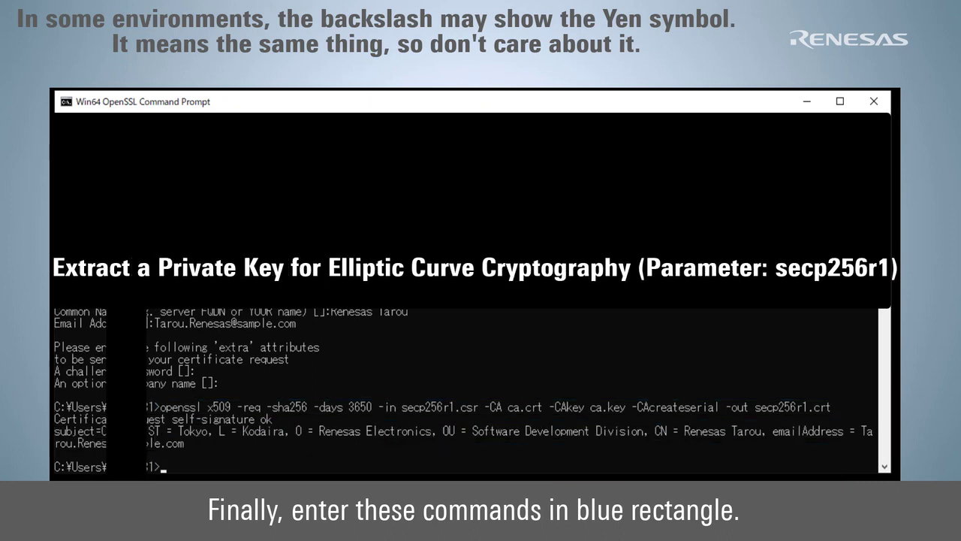
{"action": "type", "text": "openssl ec -in secp256r1.keypair -outform PEM -out secp256r1.privatekey"}
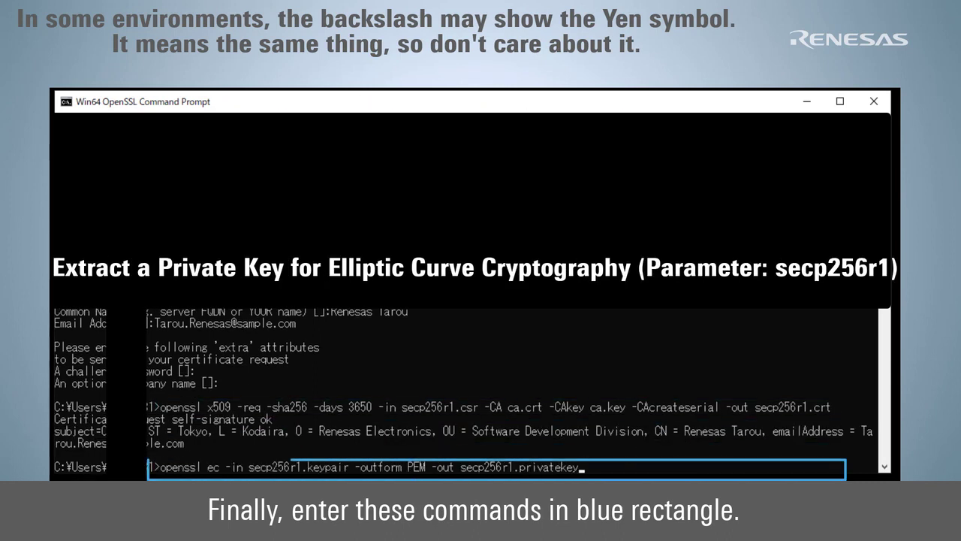
{"action": "key", "text": "Return"}
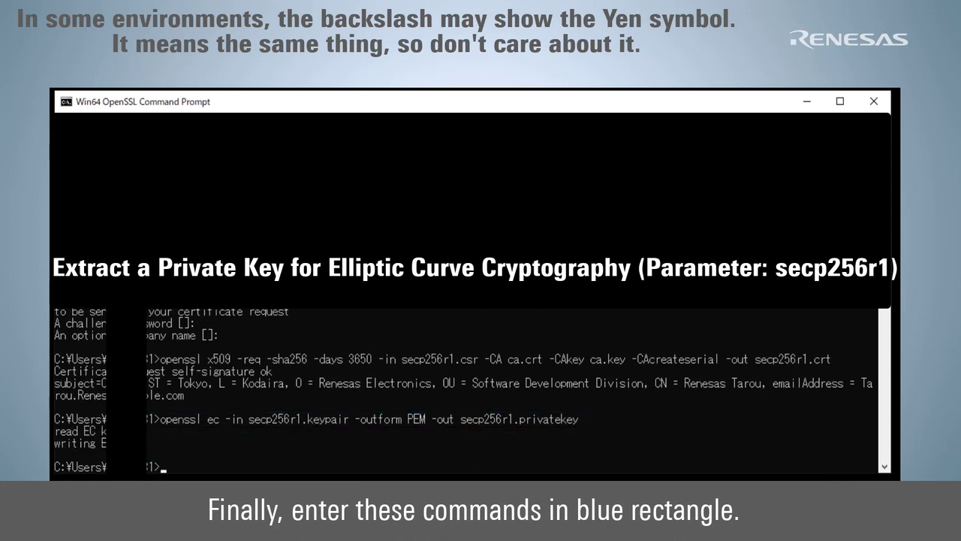
{"action": "type", "text": "openssl ec -in secp256r1.keypair -outform PEM -pubout -out secp256r1.publickey"}
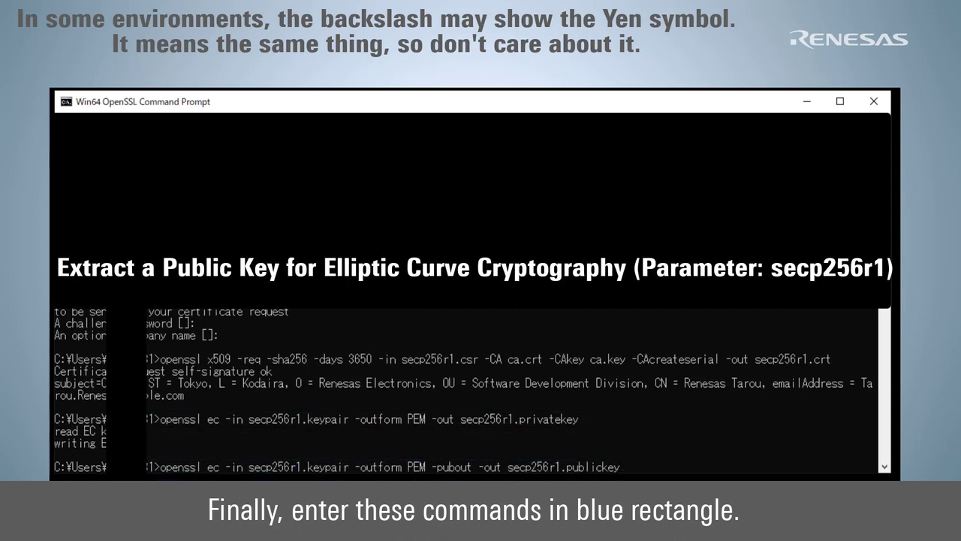
{"action": "key", "text": "Return"}
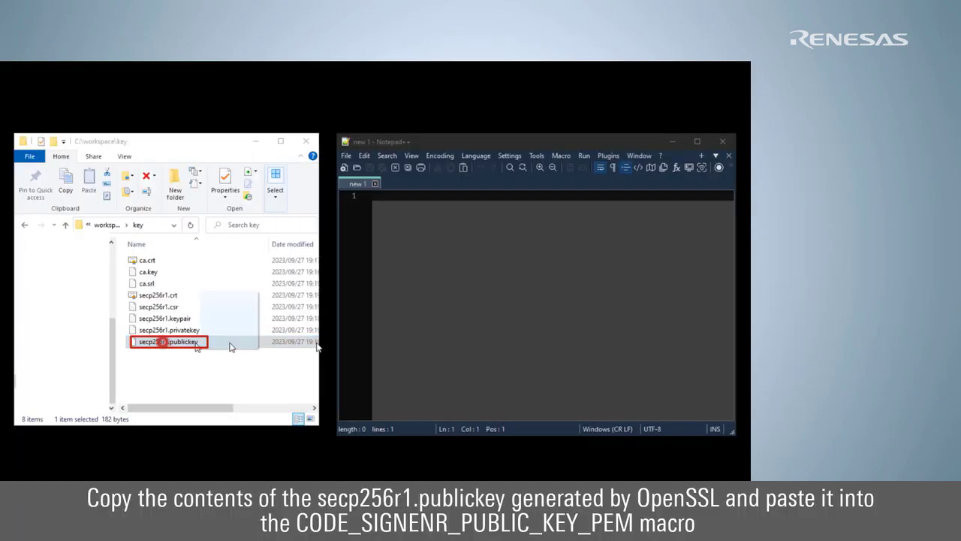
- Copy the key text from secp256r1.publickey and paste it under CODE_SIGNER_PUBLIC_KEY_PEM
{"action": "left_click_drag", "start_coordinate": [316, 343], "coordinate": [484, 338]}
{"action": "left_click_drag", "start_coordinate": [514, 255], "coordinate": [316, 166]}
{"action": "left_click", "coordinate": [364, 156]}
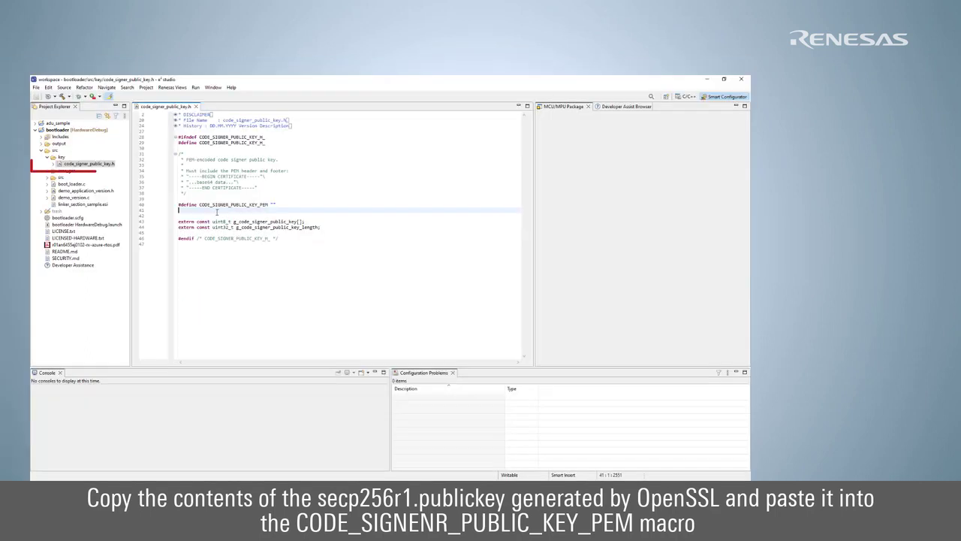
{"action": "key", "text": "ctrl+v"}
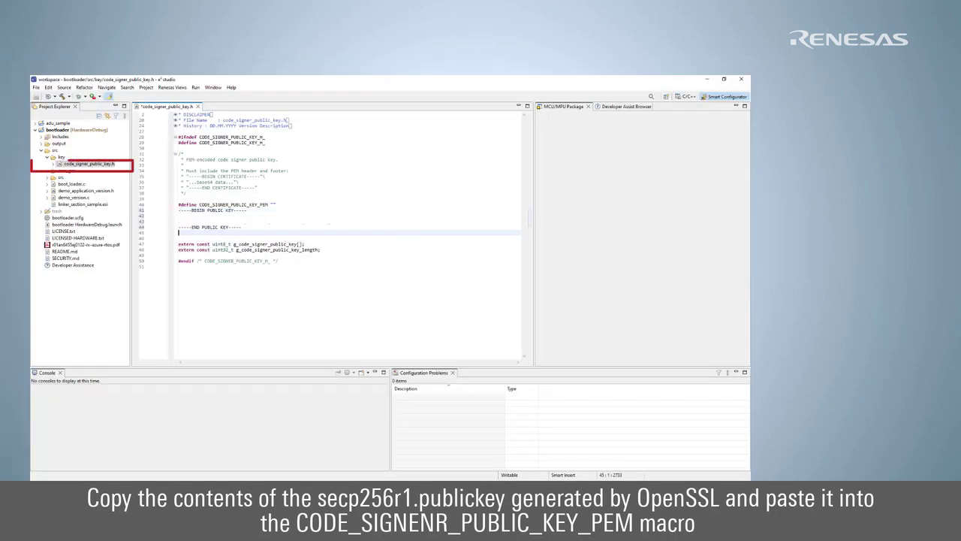
- Add an opening double quote at the start of each public key line
{"action": "left_click", "coordinate": [179, 211]}
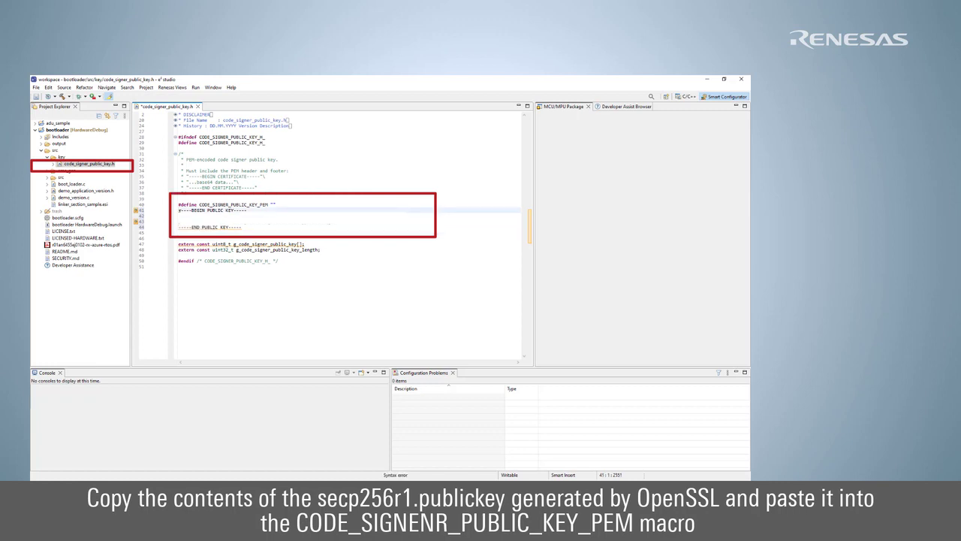
{"action": "type", "text": "\""}
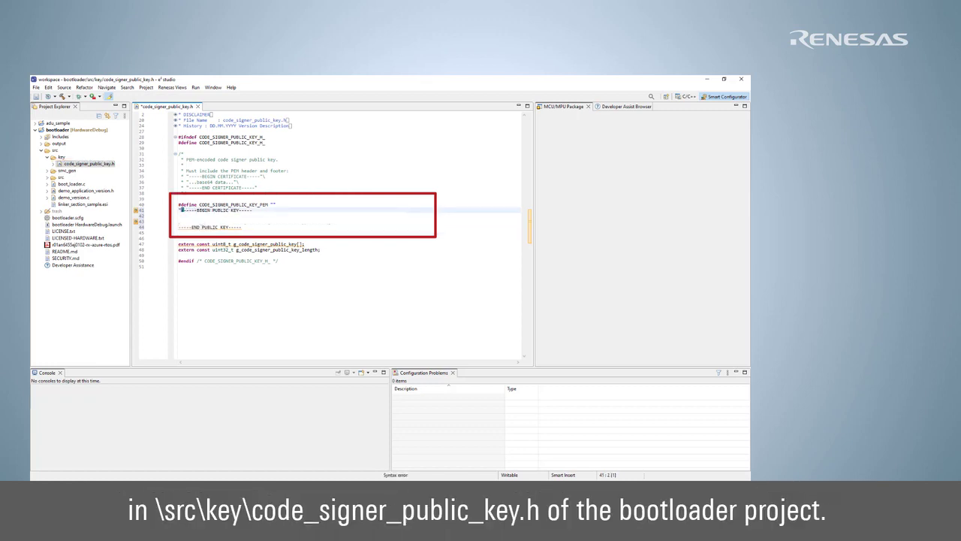
{"action": "key", "text": "BackSpace"}
{"action": "key", "text": "Right"}
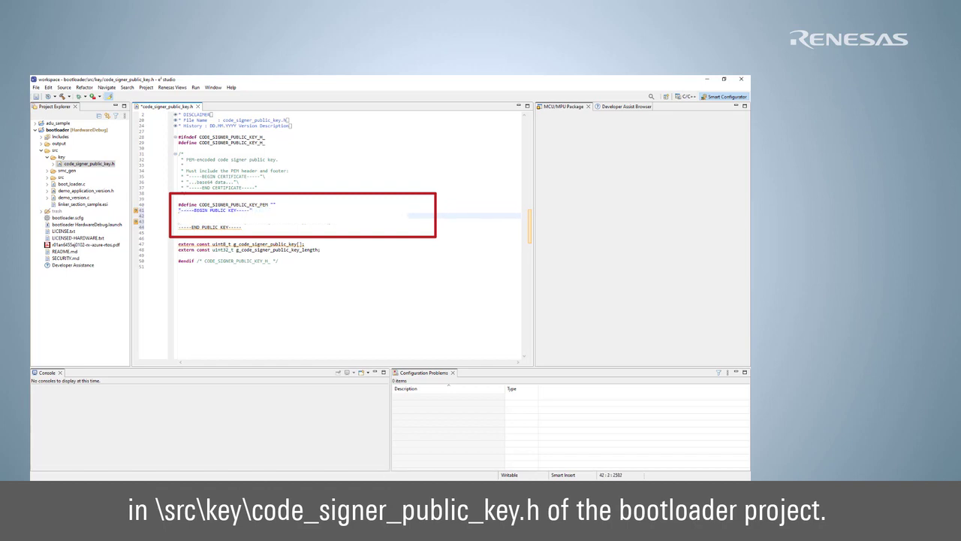
{"action": "type", "text": "\""}
{"action": "left_click", "coordinate": [179, 223]}
{"action": "type", "text": "\""}
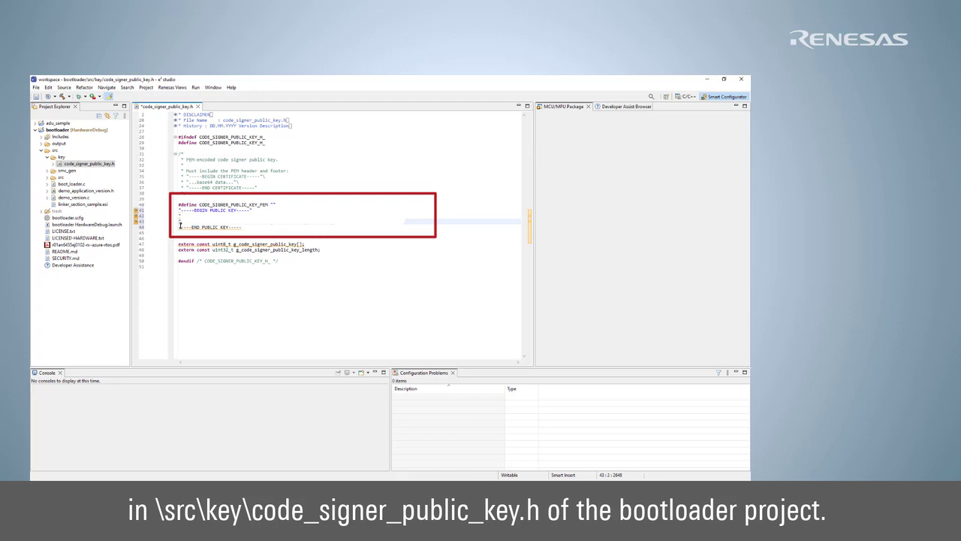
{"action": "left_click", "coordinate": [180, 226]}
{"action": "type", "text": "\""}
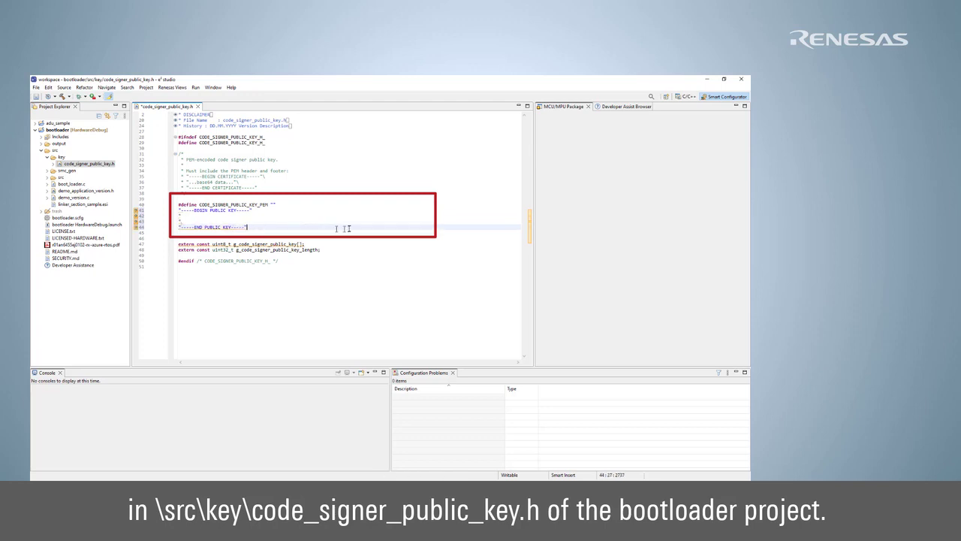
- Add closing quotes with trailing backslashes to the key lines and select the macro's empty quotes
{"action": "left_click", "coordinate": [352, 217]}
{"action": "type", "text": "\""}
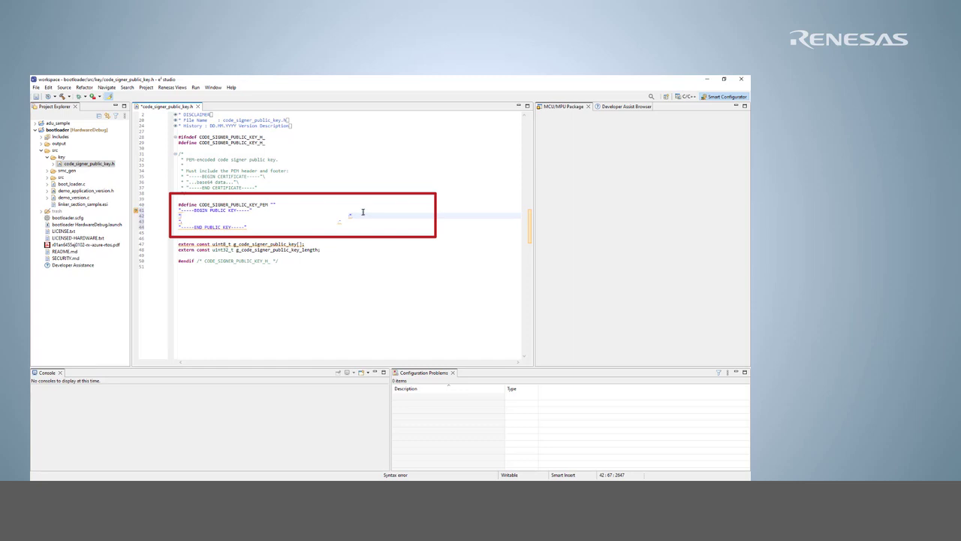
{"action": "type", "text": "\\"}
{"action": "left_click", "coordinate": [346, 222]}
{"action": "left_click", "coordinate": [275, 228]}
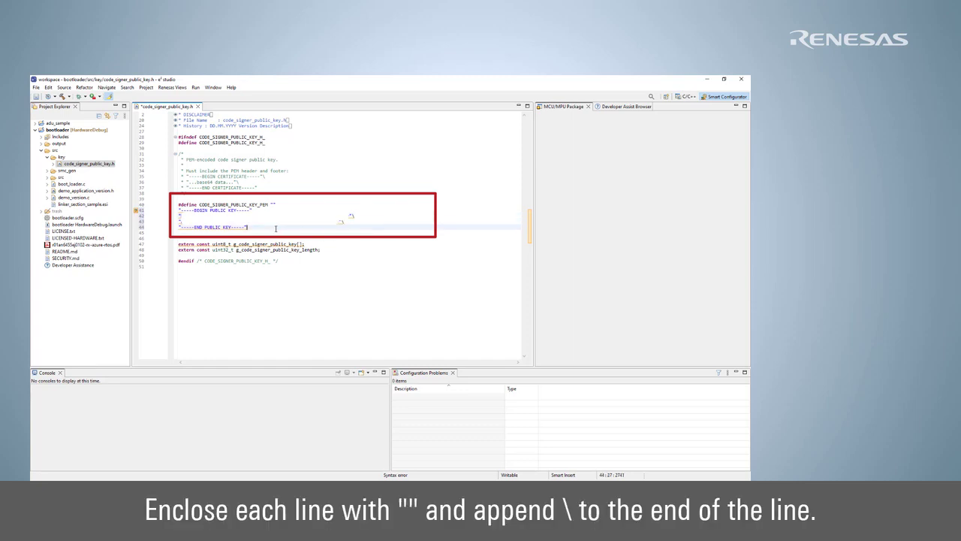
{"action": "left_click", "coordinate": [265, 211]}
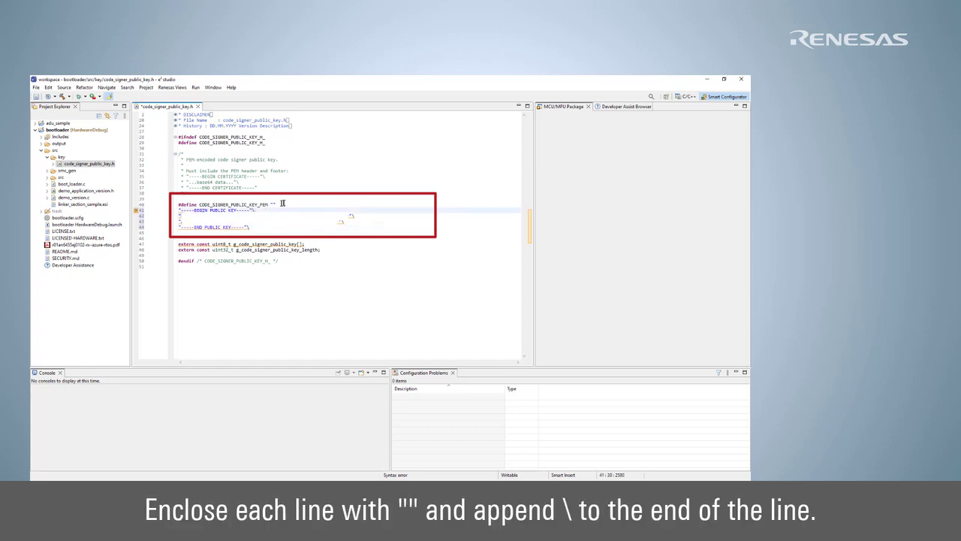
{"action": "left_click_drag", "start_coordinate": [276, 204], "coordinate": [272, 202]}
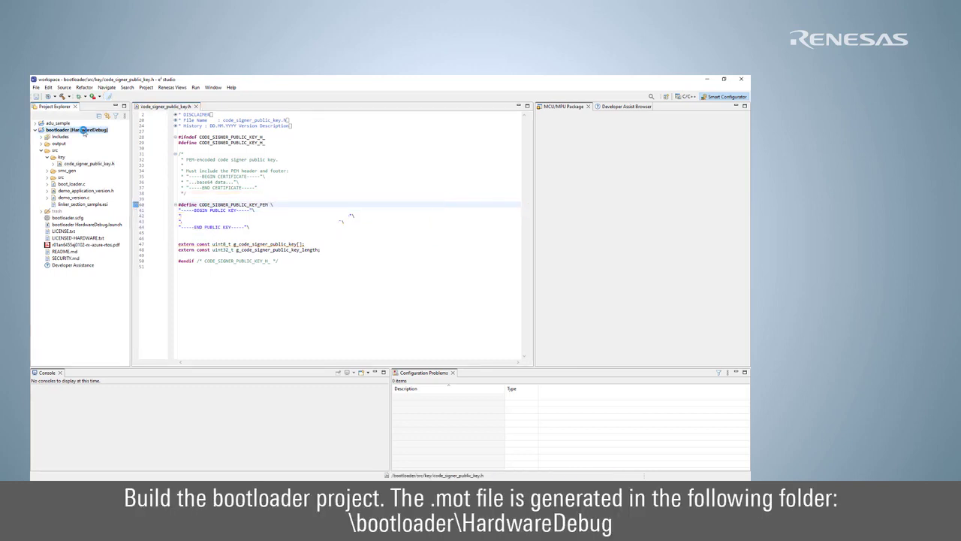
- Run Build Project on the bootloader project from its Project Explorer context menu
{"action": "right_click", "coordinate": [83, 130]}
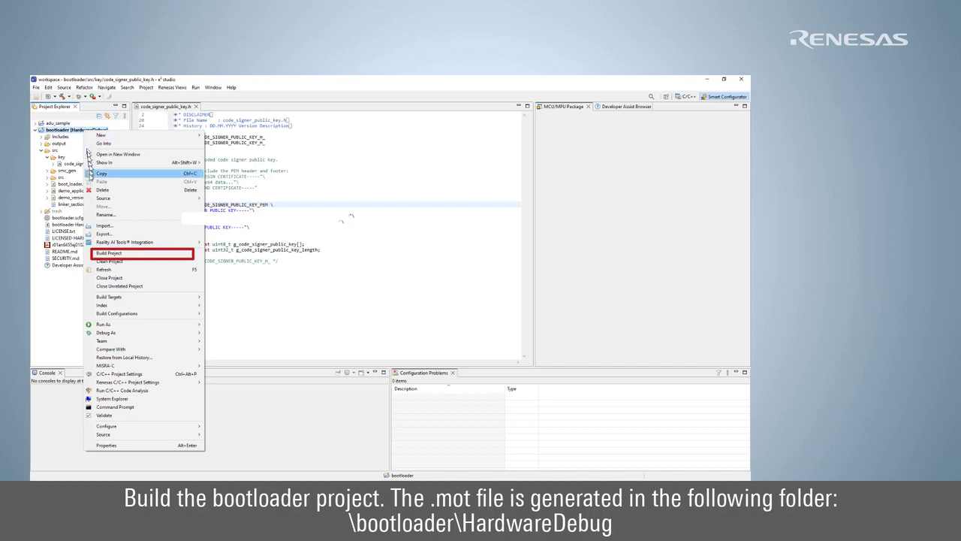
{"action": "left_click", "coordinate": [109, 254]}
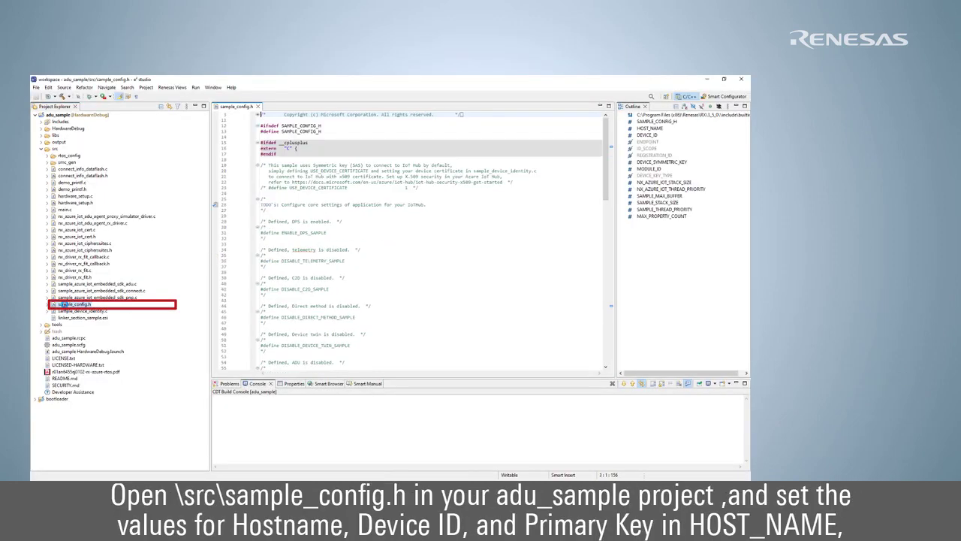
- Paste device ID ck-rx65n into DEVICE_ID and move into the DEVICE_SYMMETRIC_KEY quotes
{"action": "scroll", "coordinate": [383, 283], "scroll_direction": "down", "scroll_amount": 3}
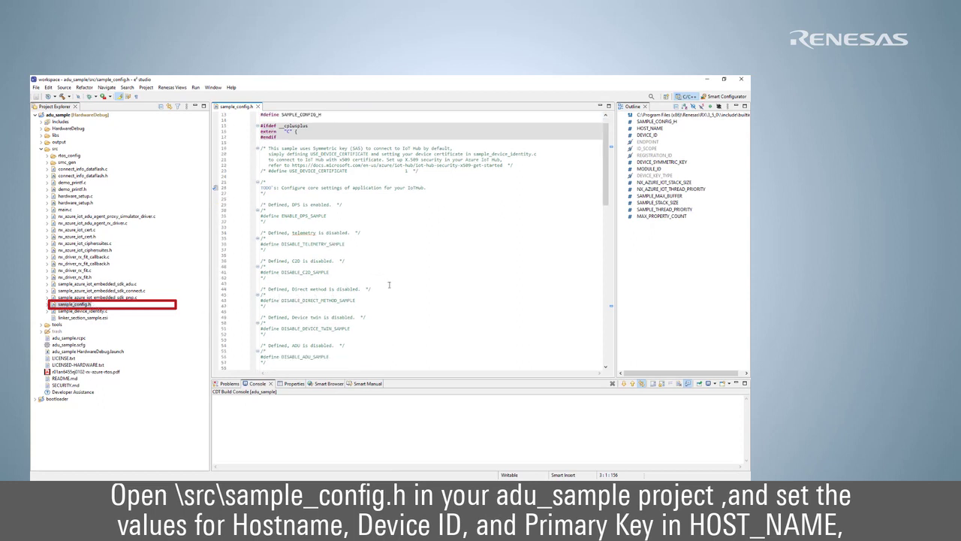
{"action": "scroll", "coordinate": [389, 284], "scroll_direction": "down", "scroll_amount": 7}
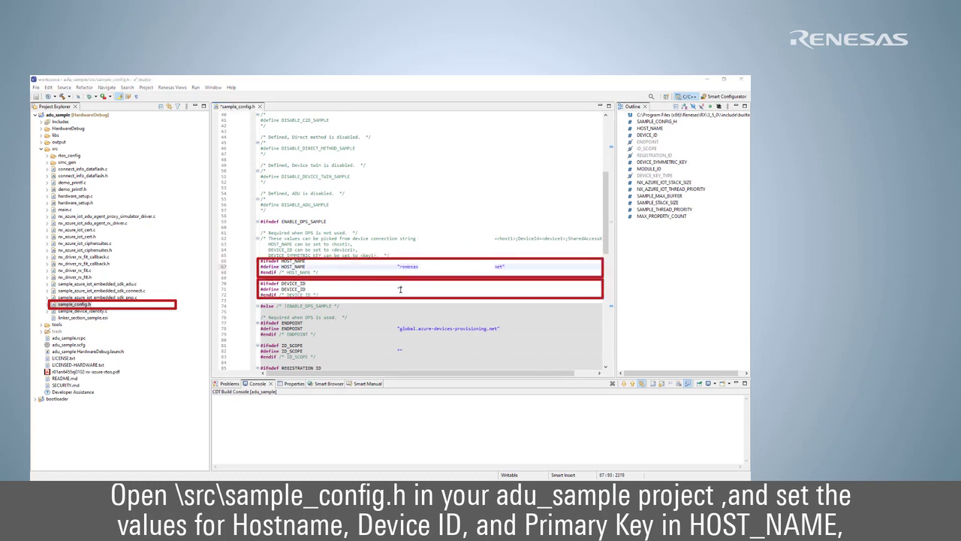
{"action": "type", "text": "ck-rx65n"}
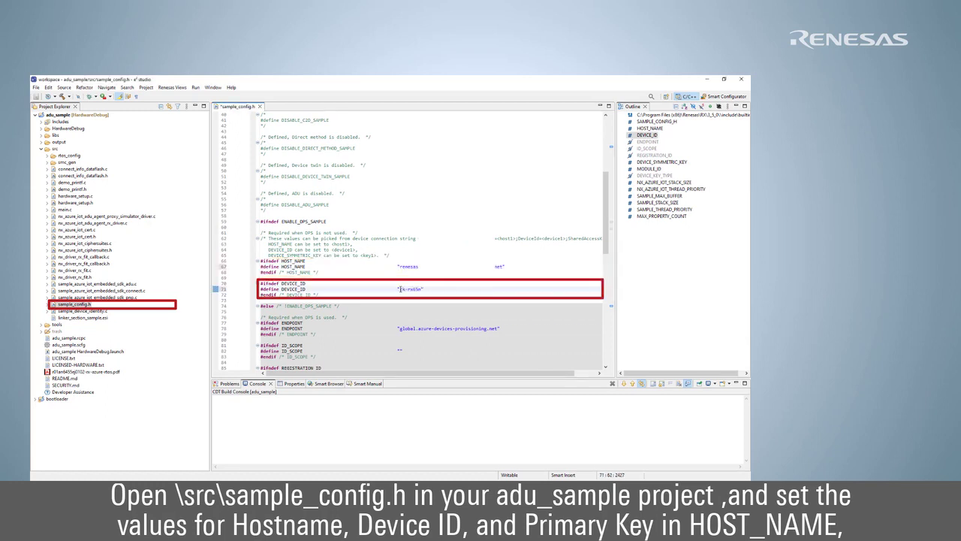
{"action": "left_click", "coordinate": [402, 300]}
{"action": "scroll", "coordinate": [402, 295], "scroll_direction": "down", "scroll_amount": 5}
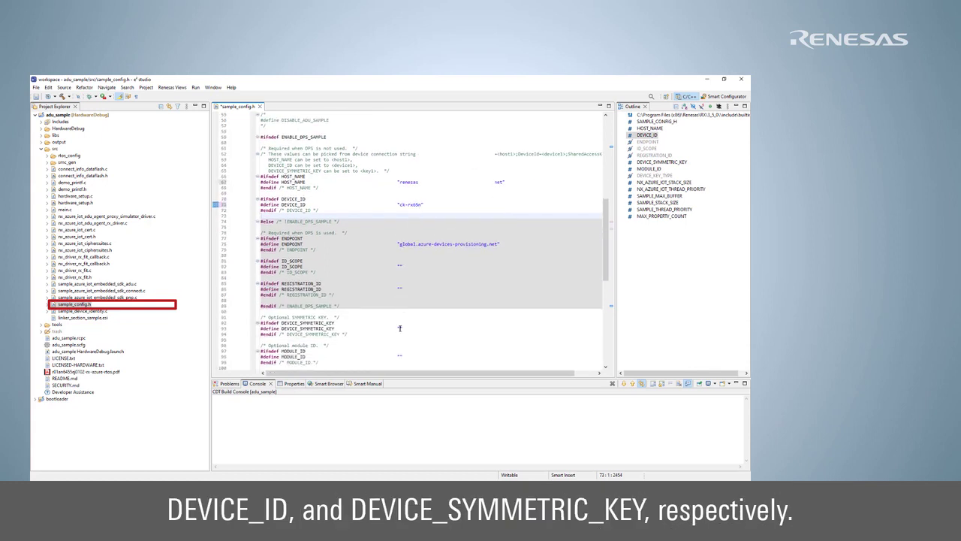
{"action": "left_click", "coordinate": [399, 328]}
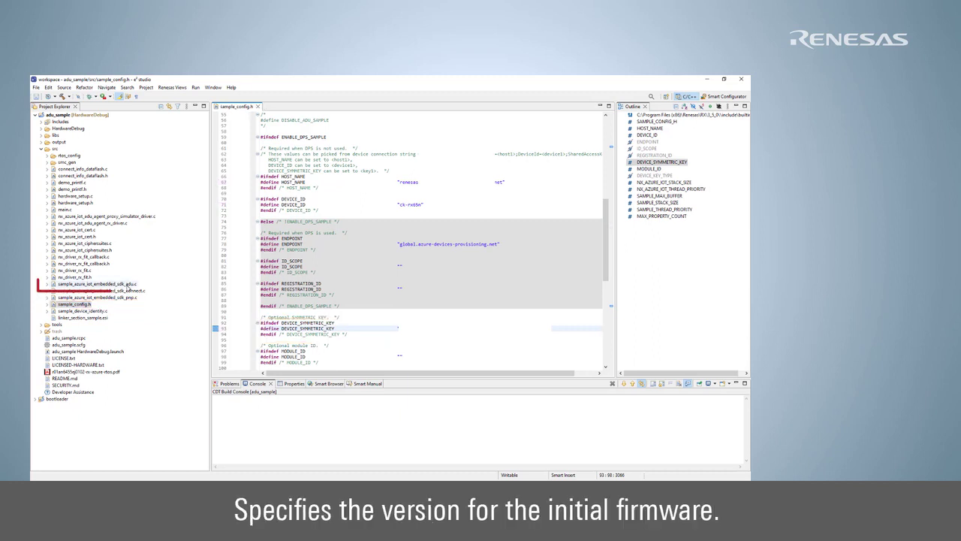
{"action": "left_click", "coordinate": [128, 284]}
- Open sample_azure_iot_embedded_sdk_adu.c and verify SAMPLE_DEVICE_INSTALLED_CRITERIA is "1.0.0"
{"action": "double_click", "coordinate": [128, 284]}
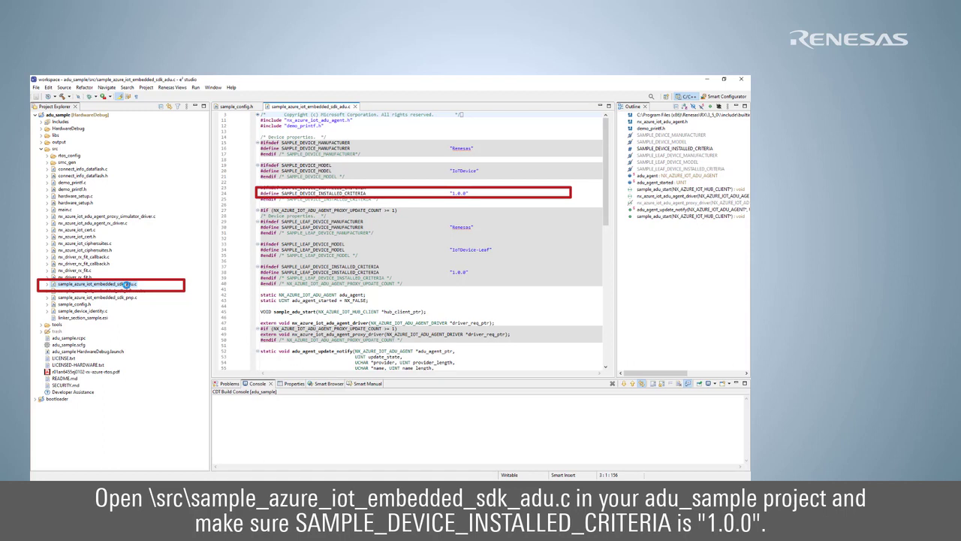
- Run Build Project on adu_sample, finishing with 0 errors and 14 warnings
{"action": "right_click", "coordinate": [59, 115]}
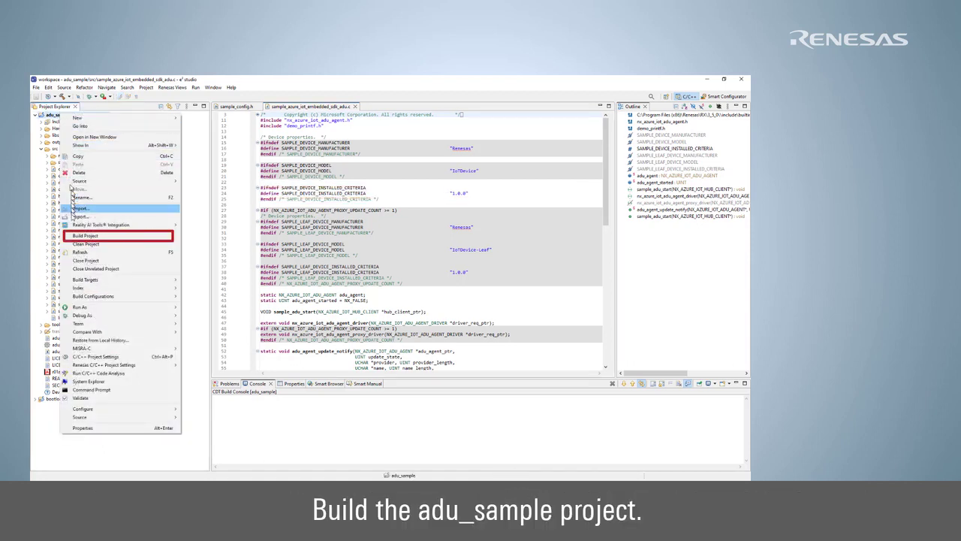
{"action": "left_click", "coordinate": [77, 236]}
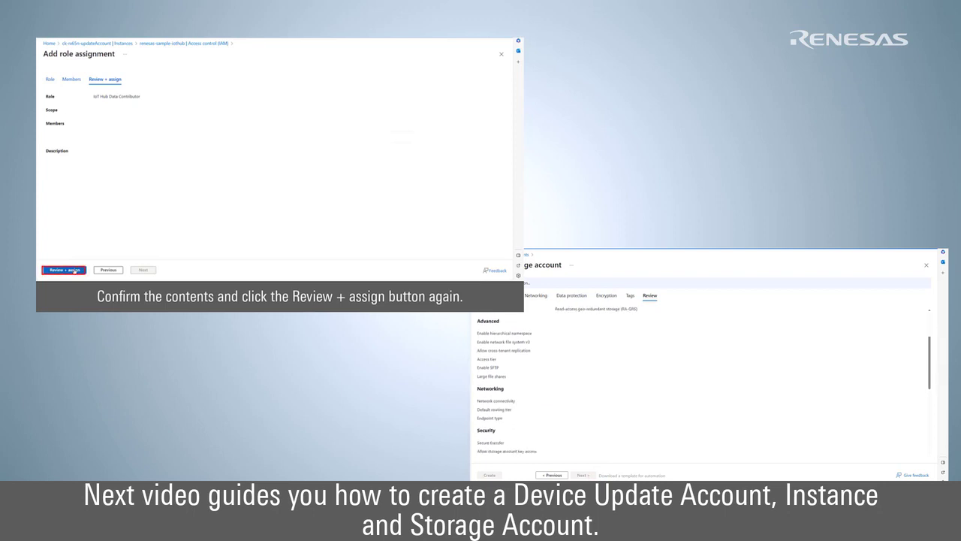
- Confirm the IoT Hub Data Contributor role, then view Azure Device Update's access on renesas-sample-iothub
{"action": "left_click", "coordinate": [74, 271]}
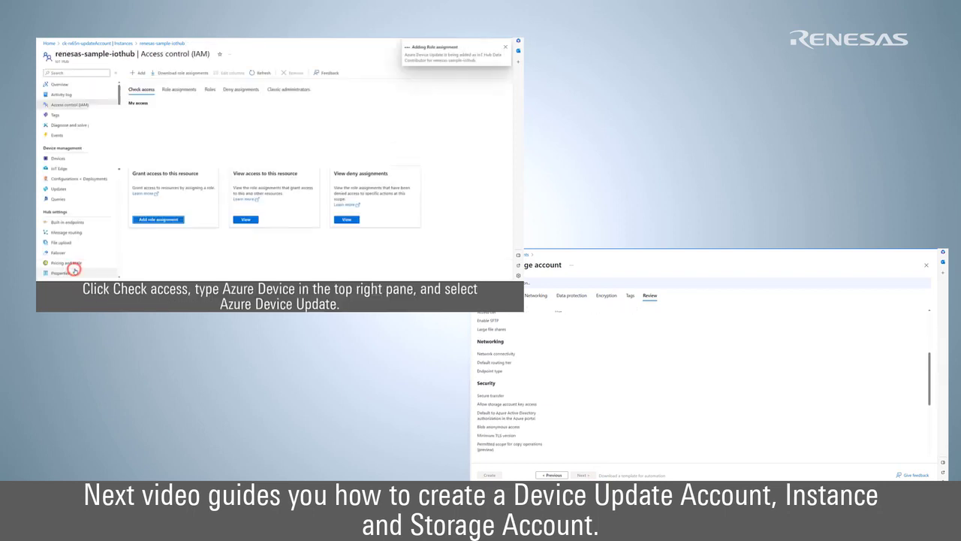
{"action": "left_click", "coordinate": [157, 151]}
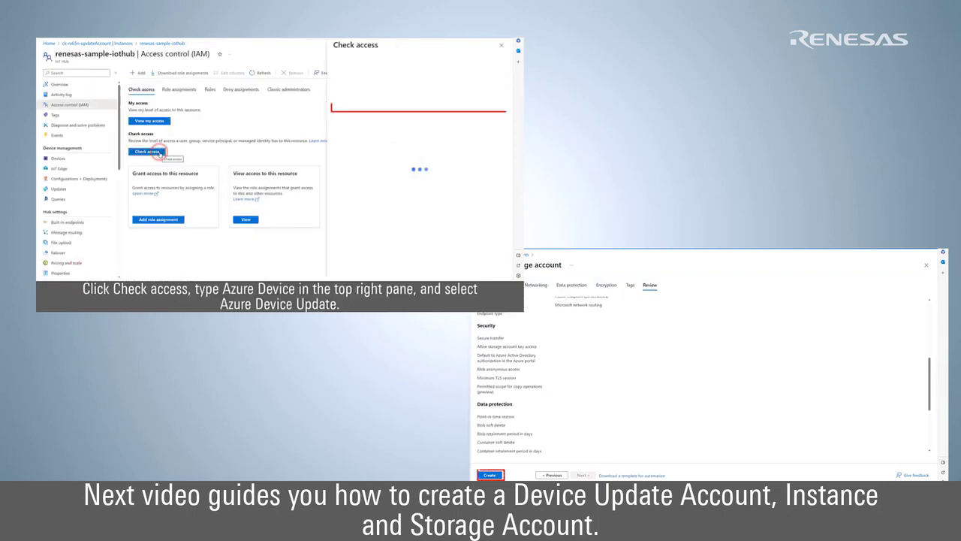
{"action": "left_click", "coordinate": [350, 108]}
{"action": "type", "text": "Azure"}
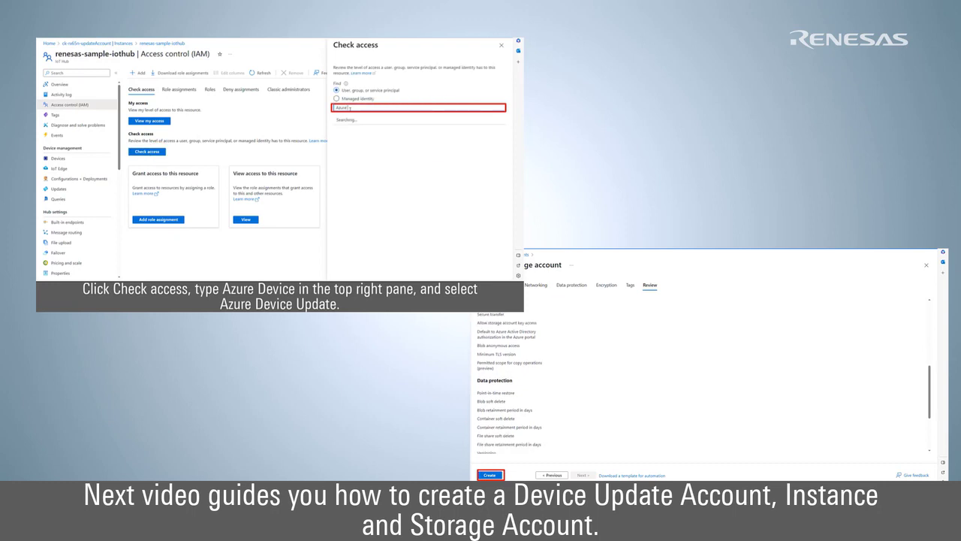
{"action": "type", "text": " Device"}
{"action": "left_click", "coordinate": [490, 475]}
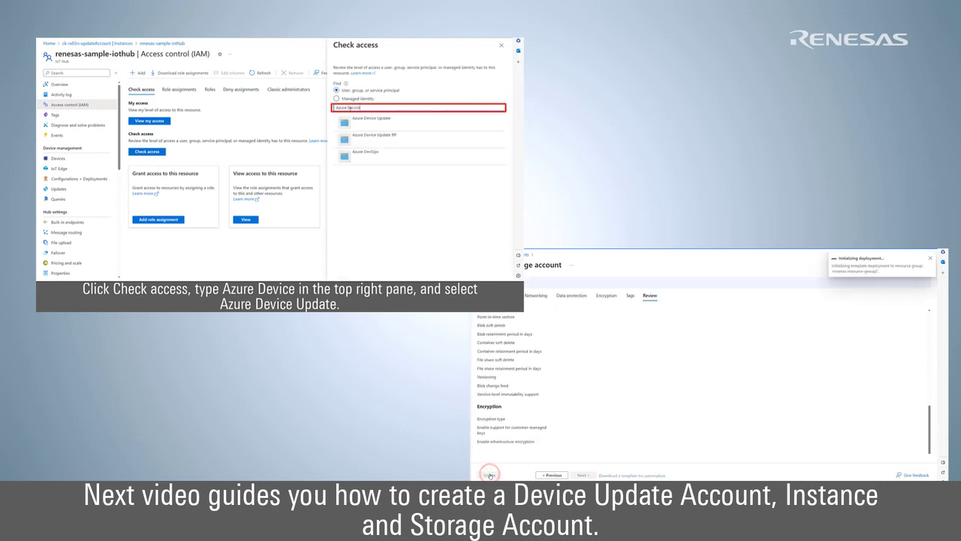
{"action": "left_click", "coordinate": [376, 120]}
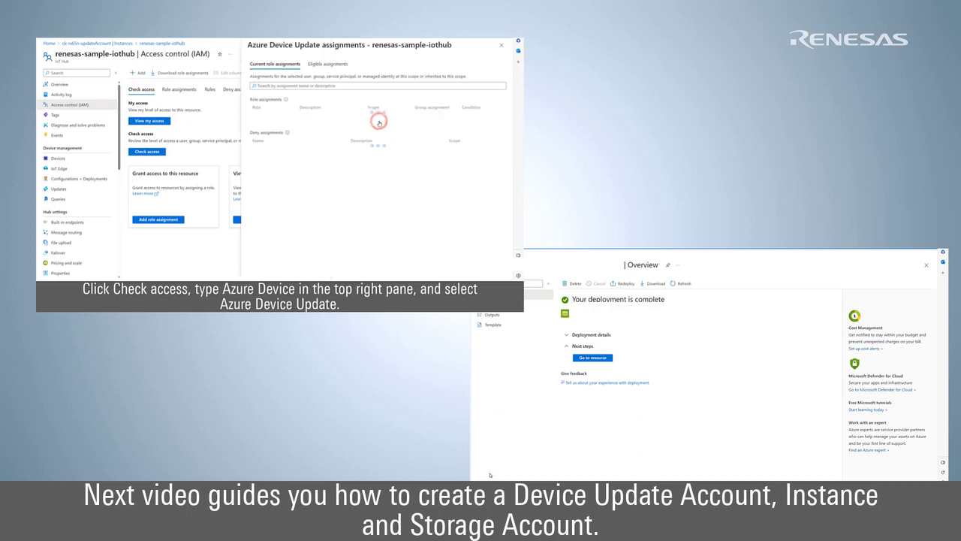